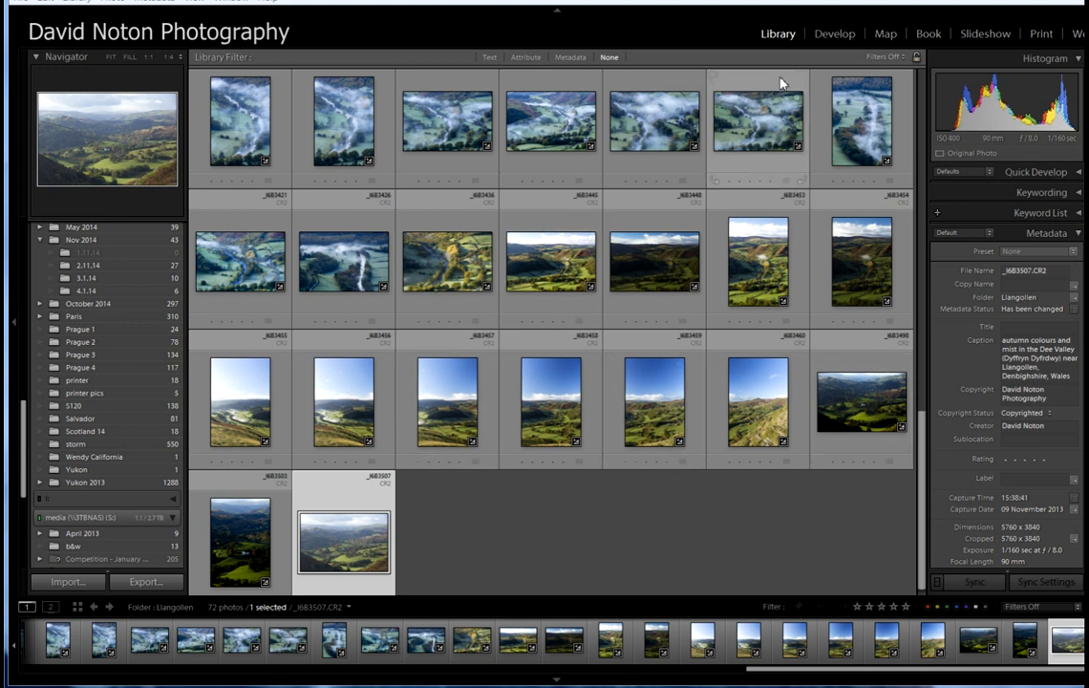
Step: Open the selected valley photo in the Develop module and inspect the area around the white house at 1:1
click(835, 34)
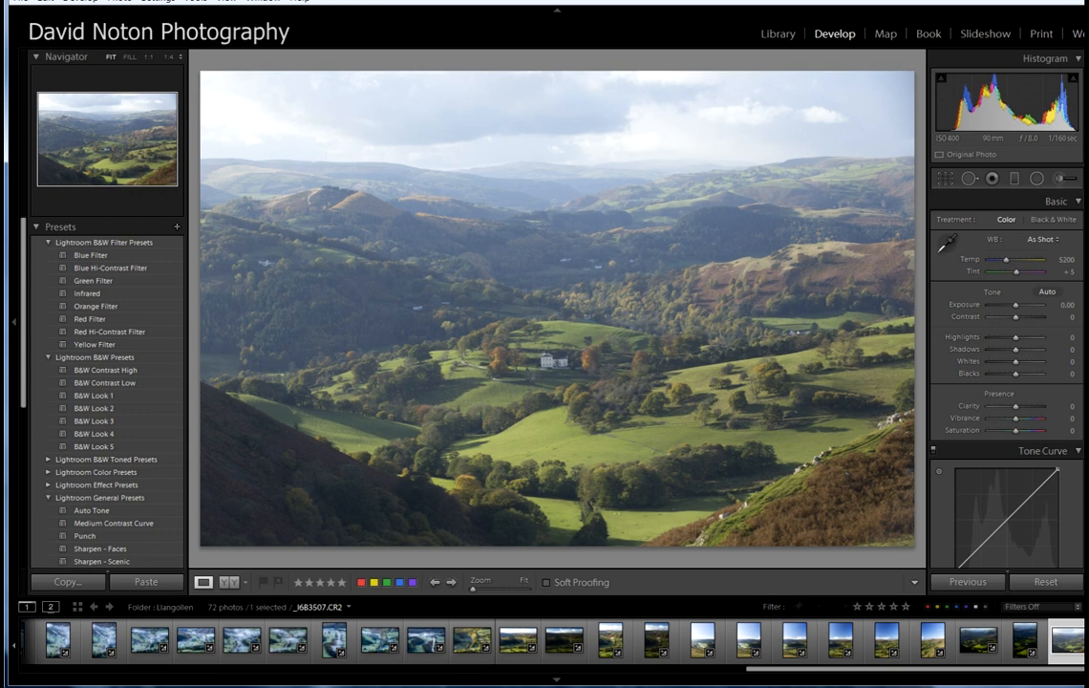
click(586, 351)
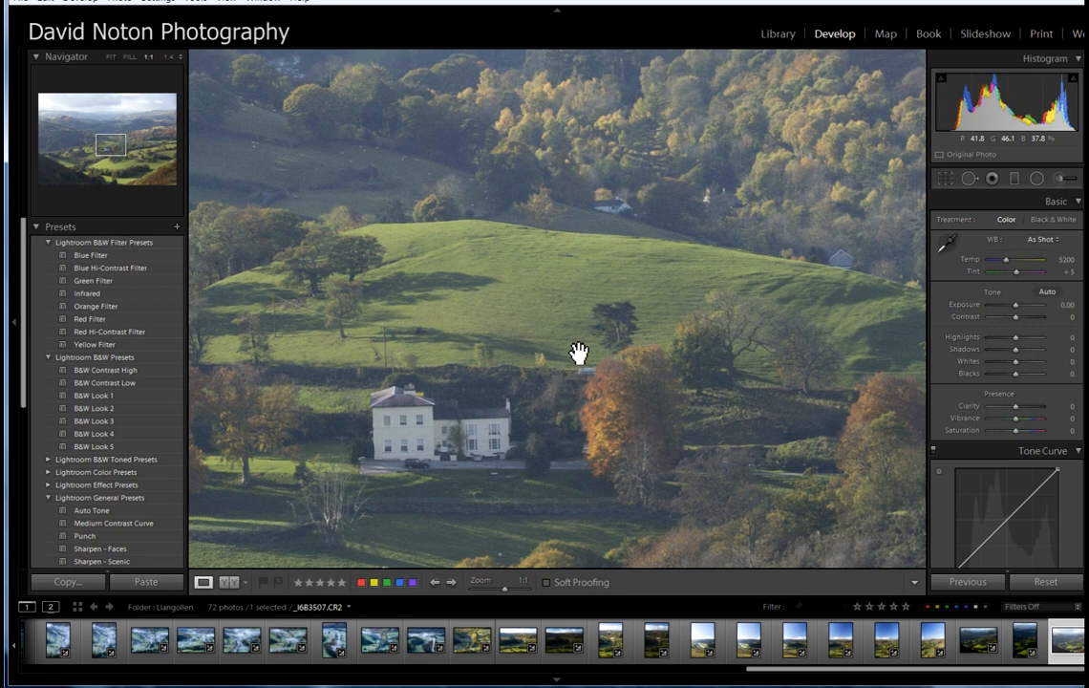
drag(579, 354, 712, 251)
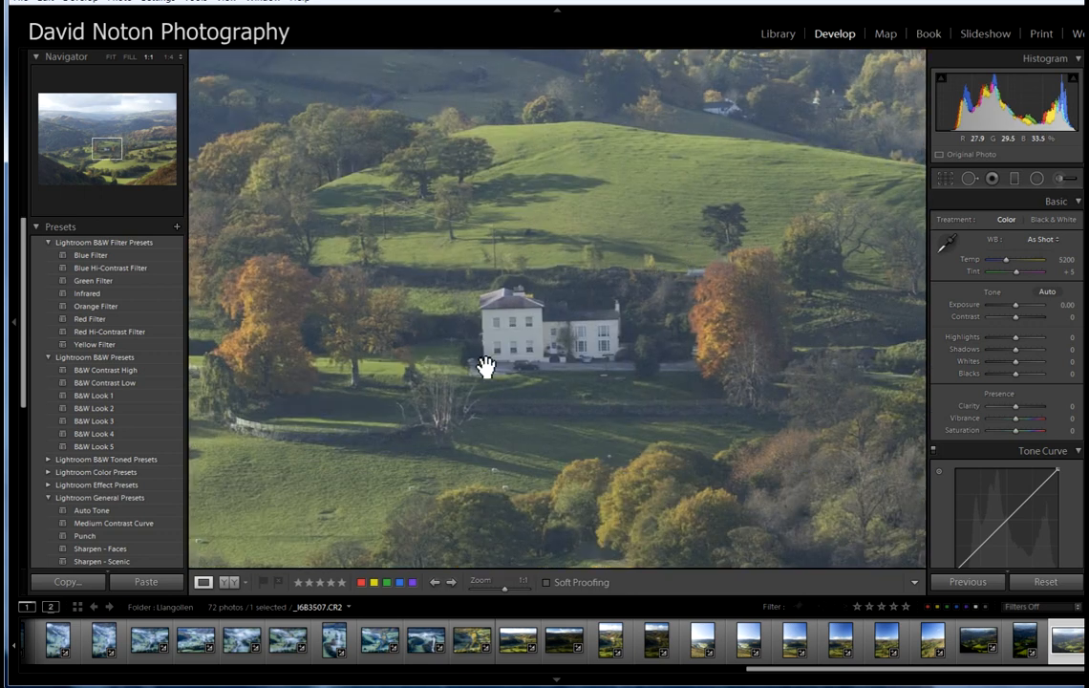
drag(485, 367, 666, 276)
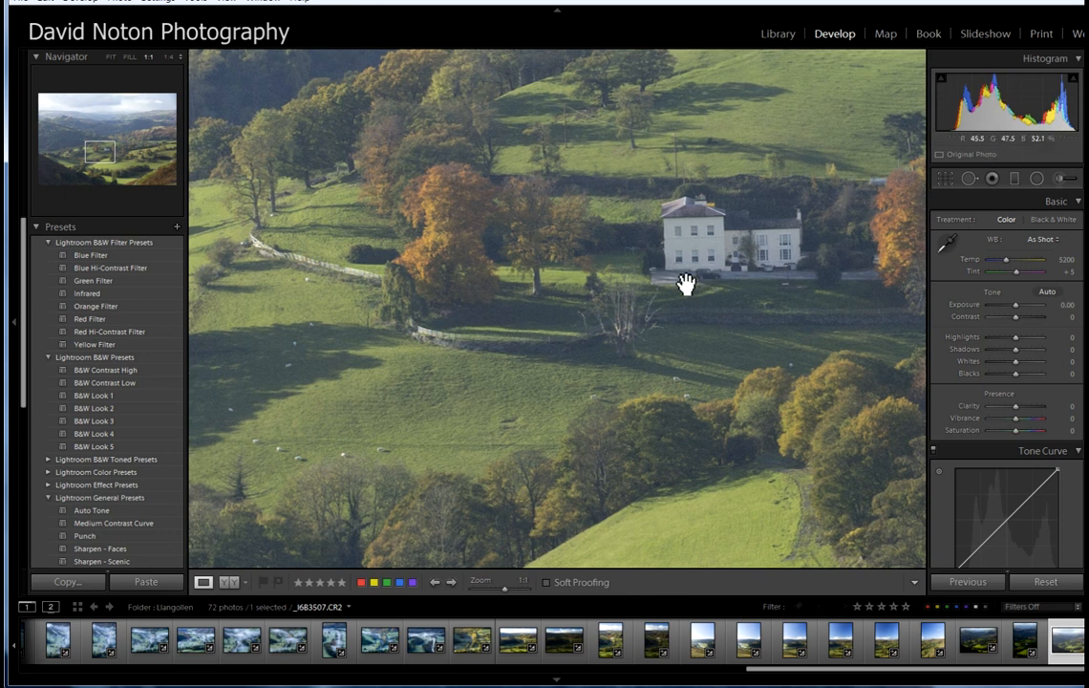
click(604, 350)
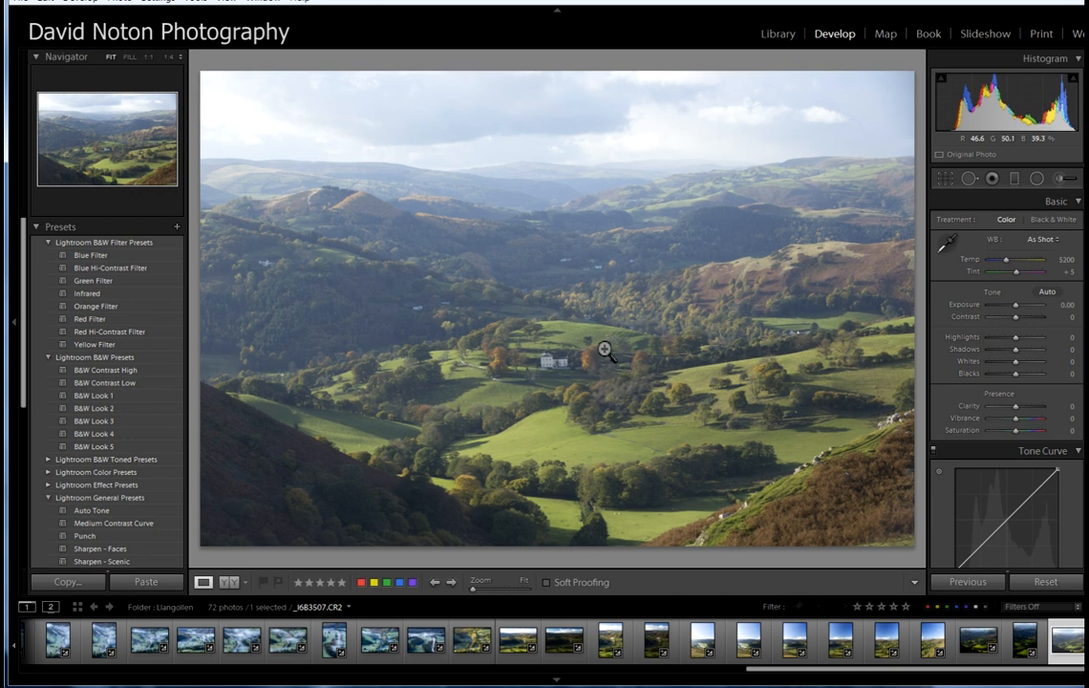
Step: Set Blacks to -38, Whites to +10 and Highlights to -60, and apply the Medium Contrast point curve
drag(1016, 373, 1008, 380)
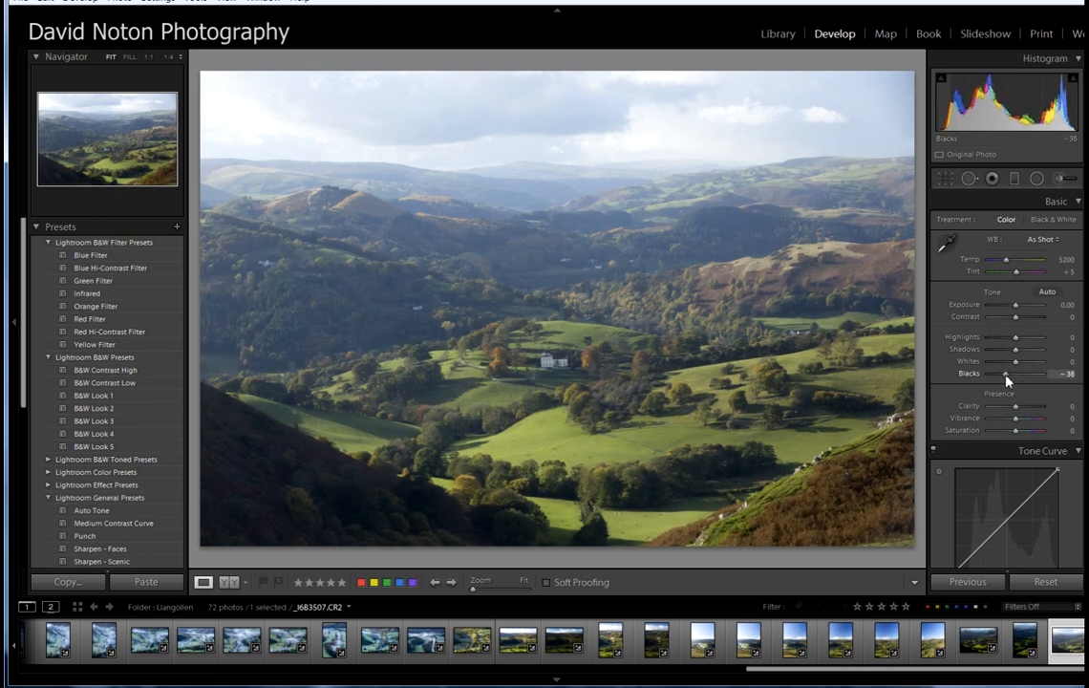
drag(1015, 364, 1000, 339)
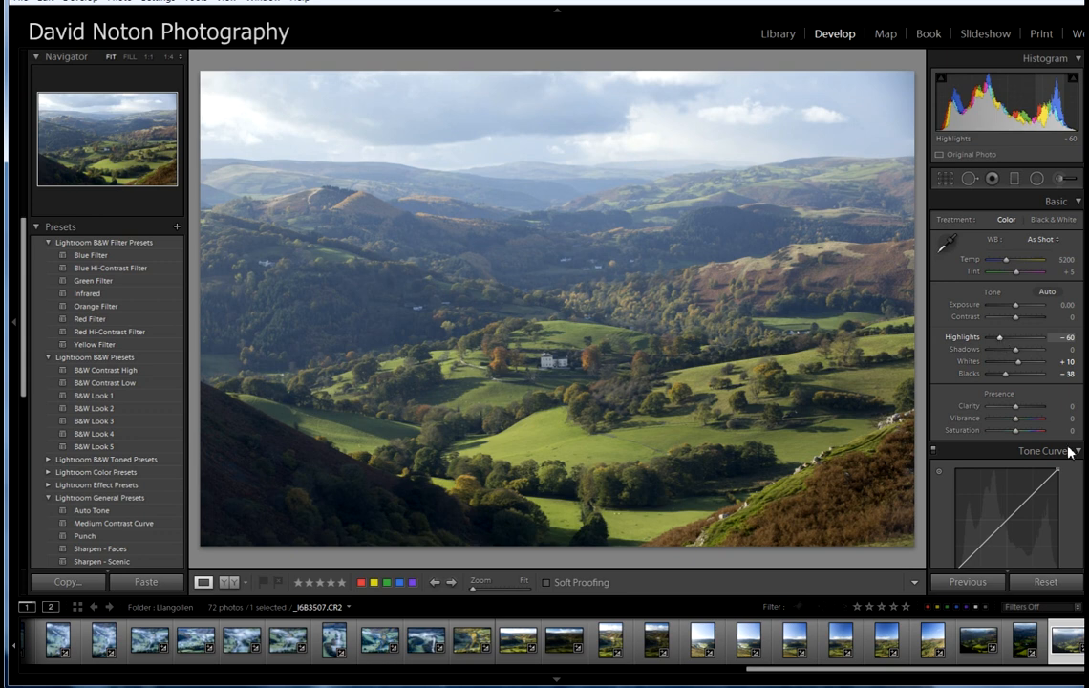
scroll(1008, 401, down, 4)
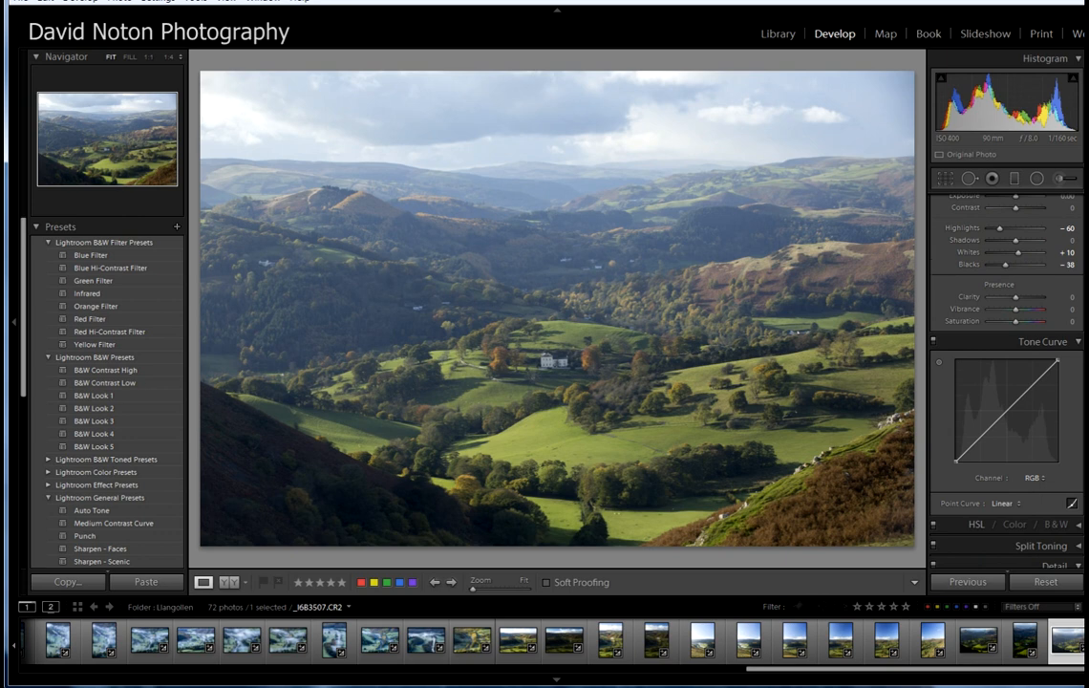
click(1016, 488)
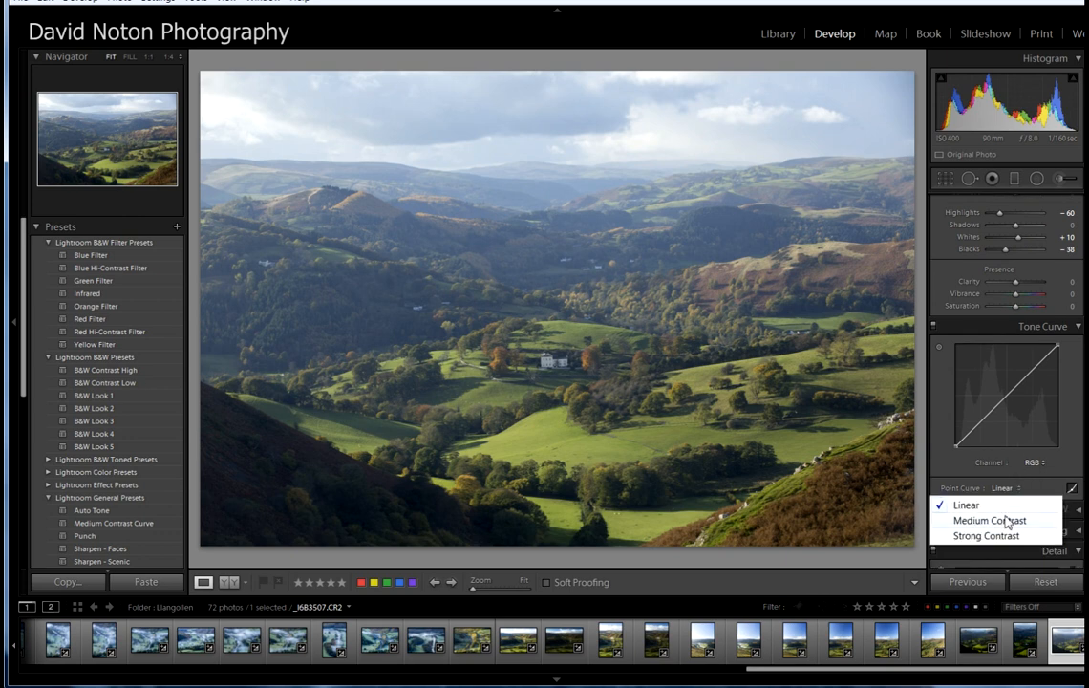
click(1003, 521)
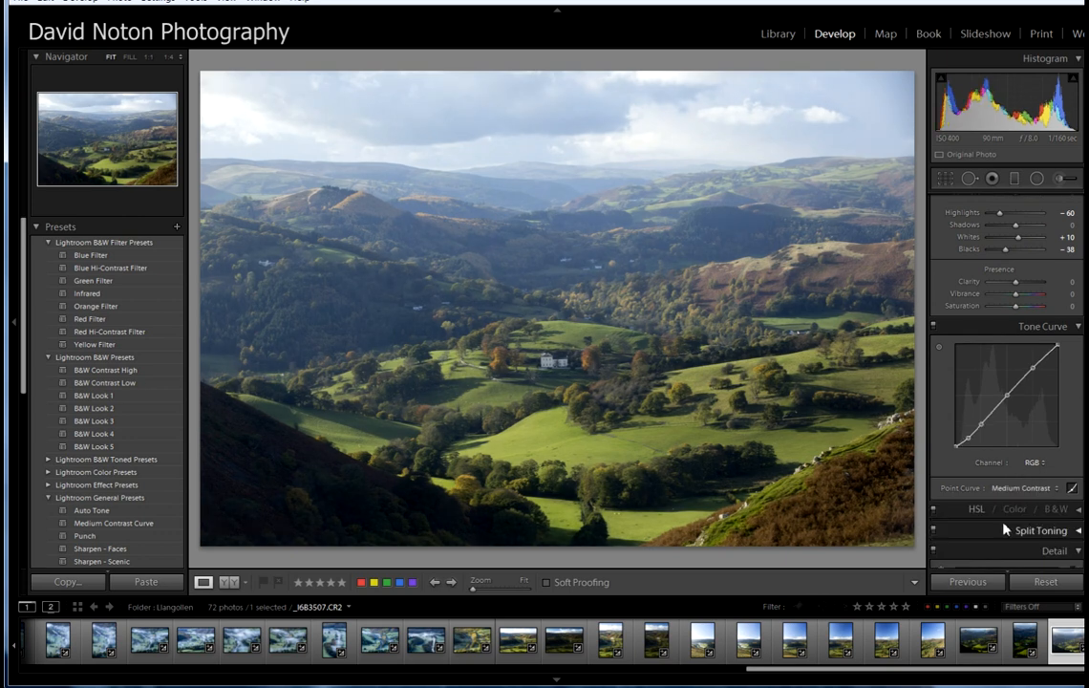
Step: Add a graduated filter over the sky down to the distant hills with exposure -0.67, and compare the photo before and after
click(1015, 180)
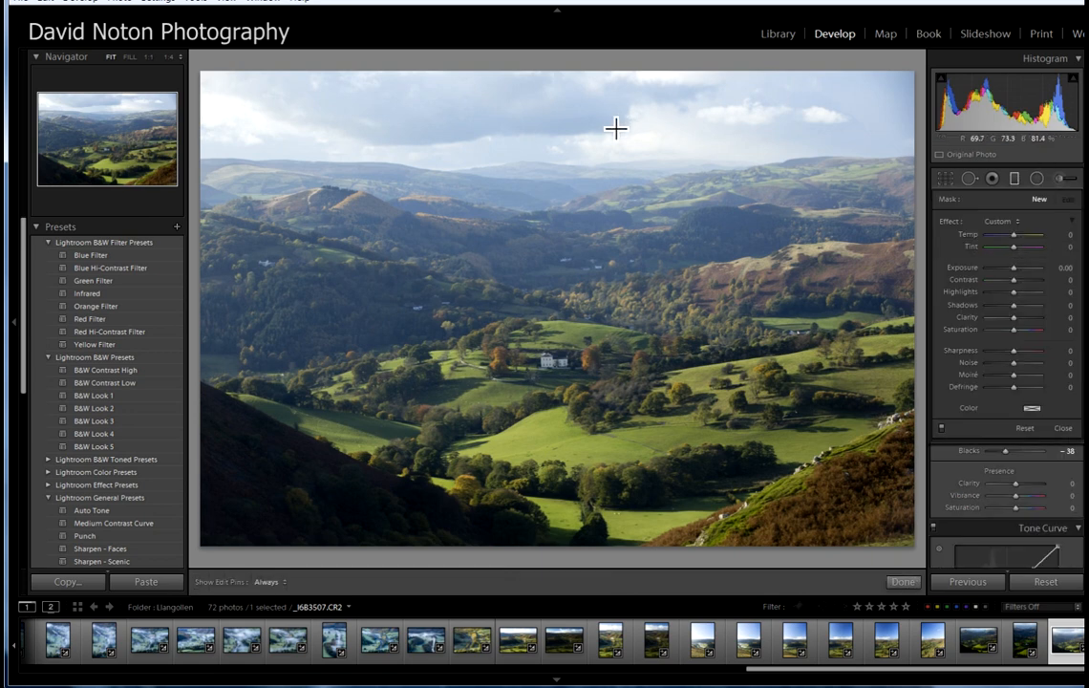
drag(615, 128, 612, 204)
drag(607, 160, 608, 194)
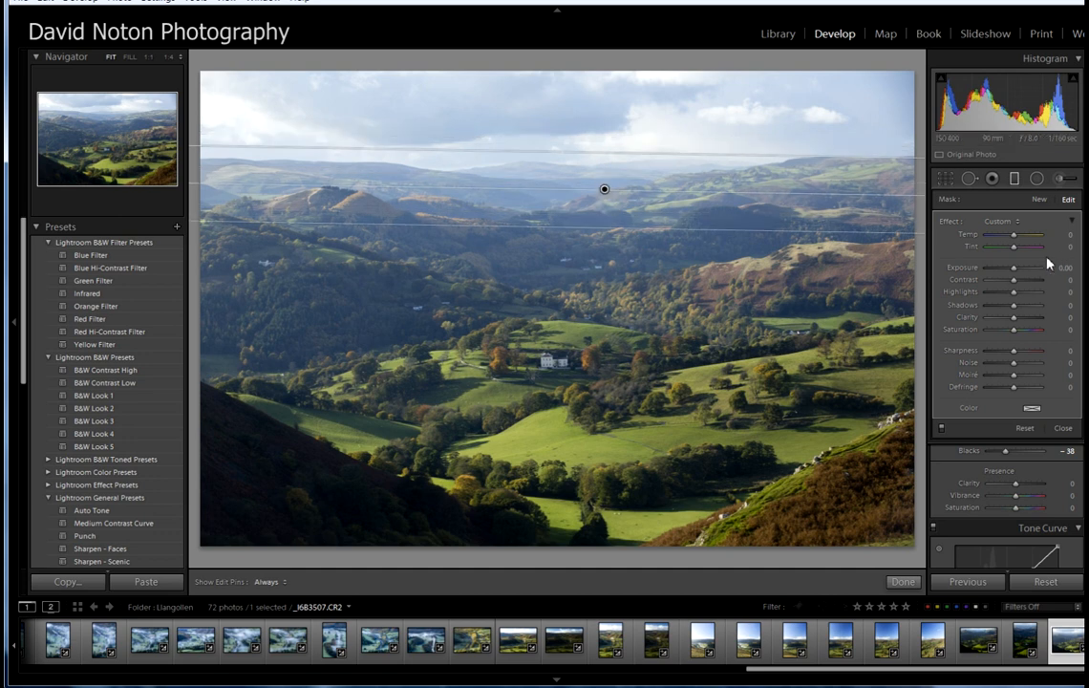
drag(1016, 271, 1010, 274)
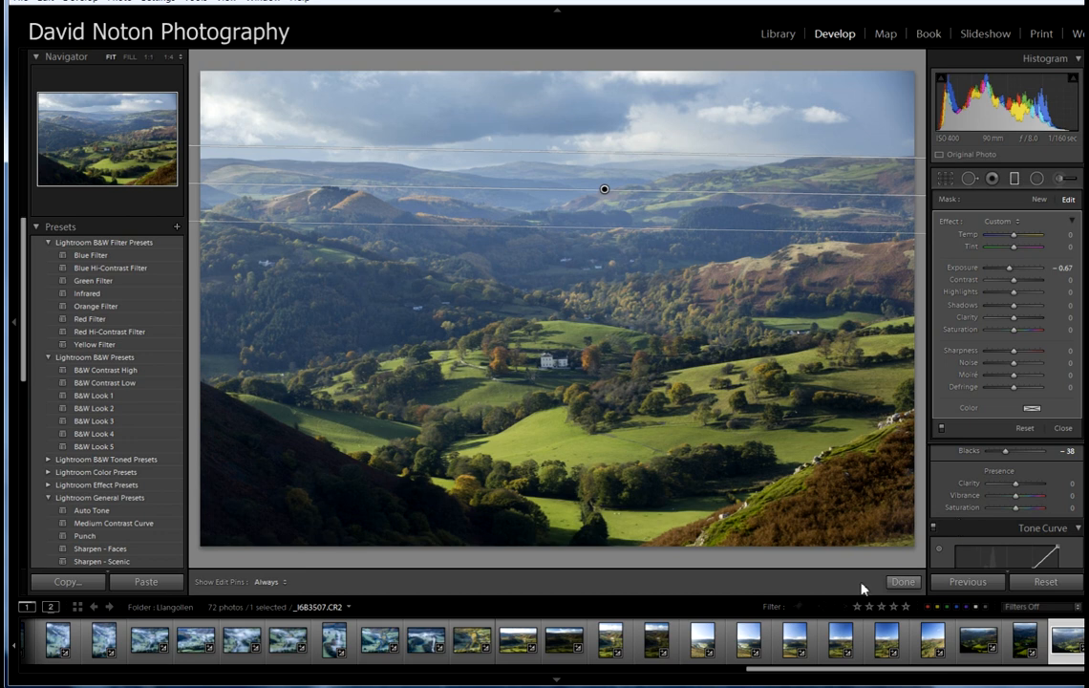
click(902, 583)
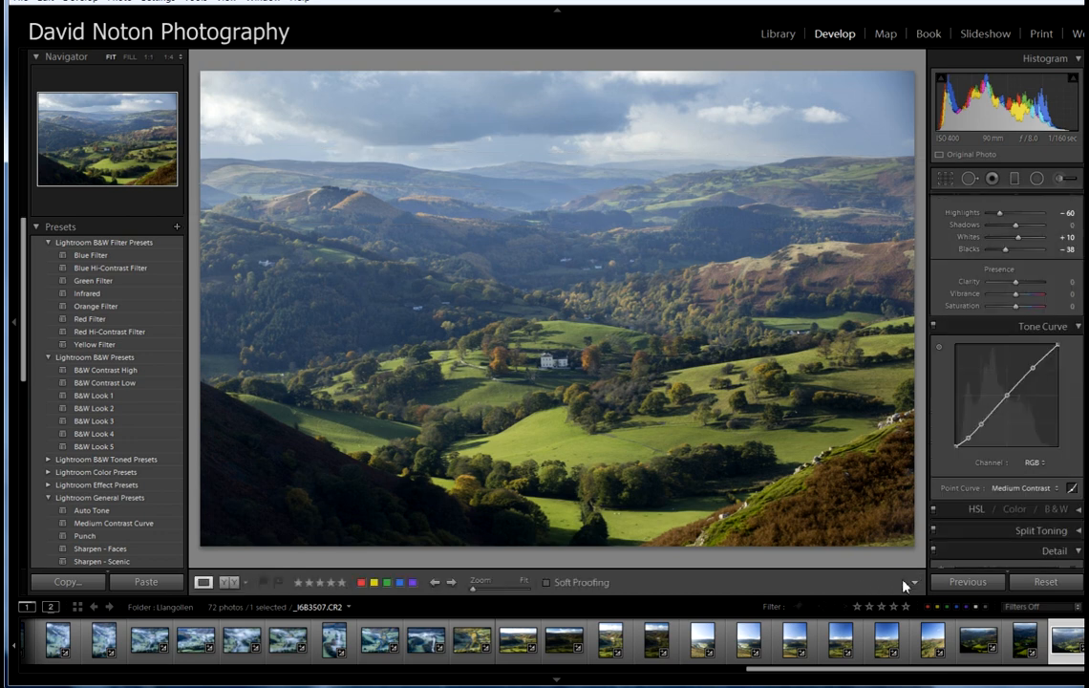
click(229, 583)
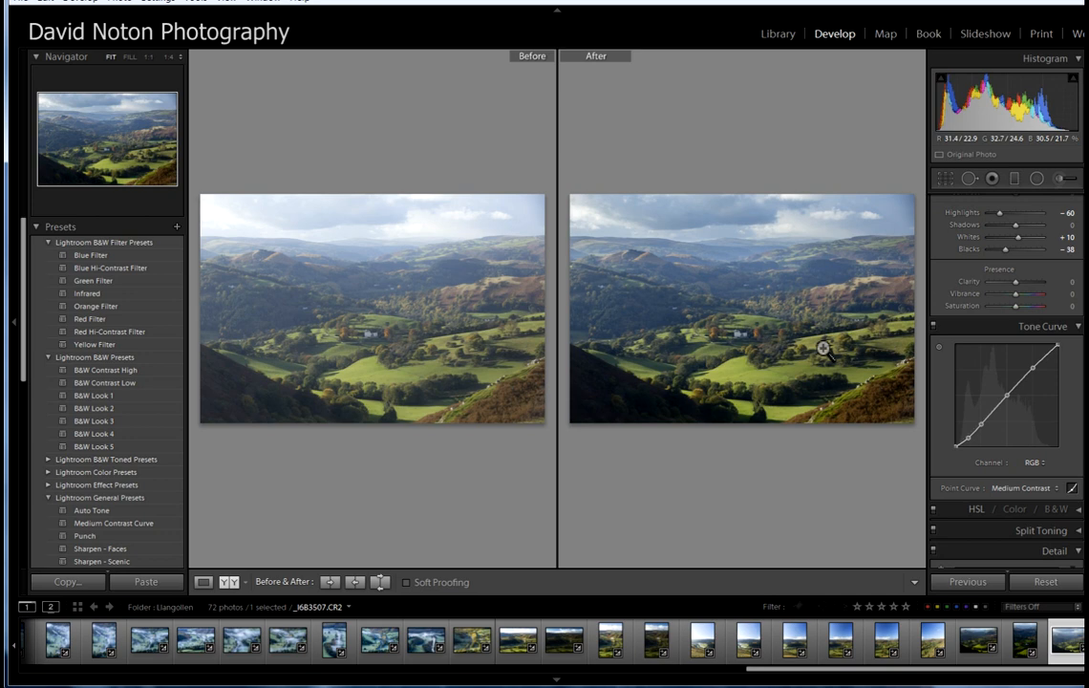
click(204, 582)
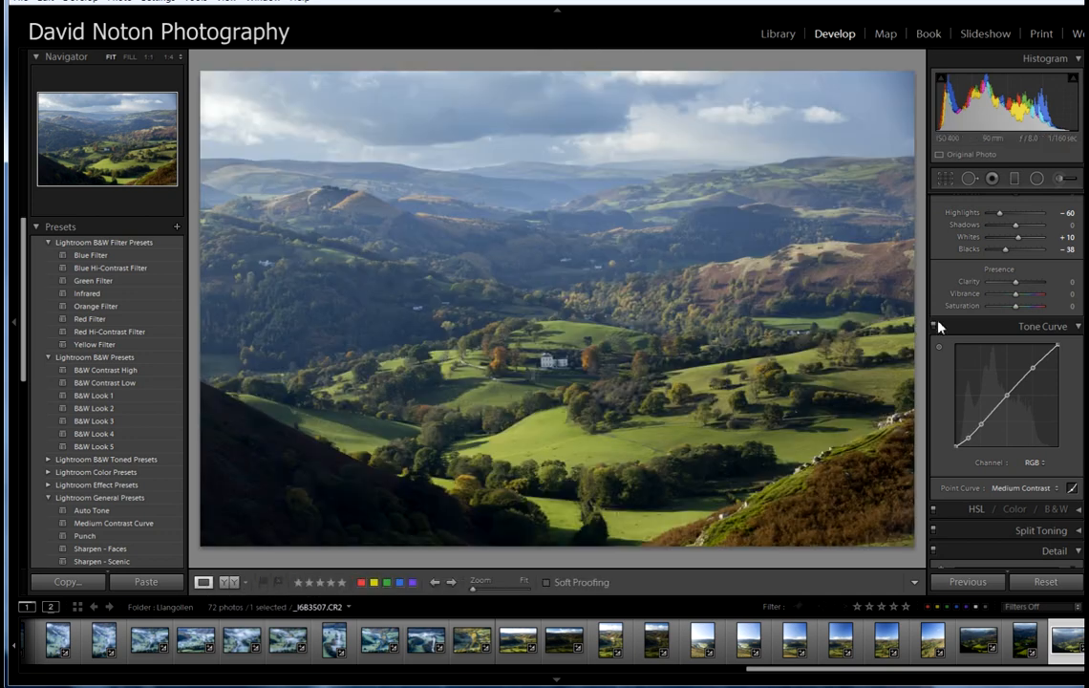
Step: Set the photo's Vibrance to +14 and its Shadows to +90
drag(1018, 299, 1022, 299)
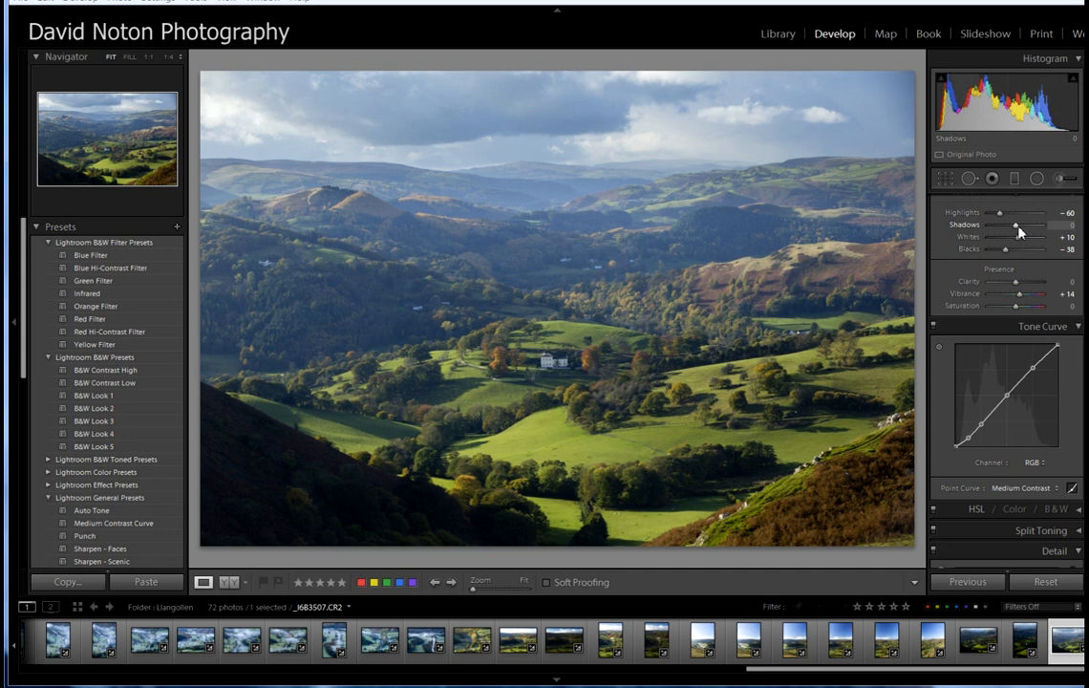
drag(1017, 231, 1044, 231)
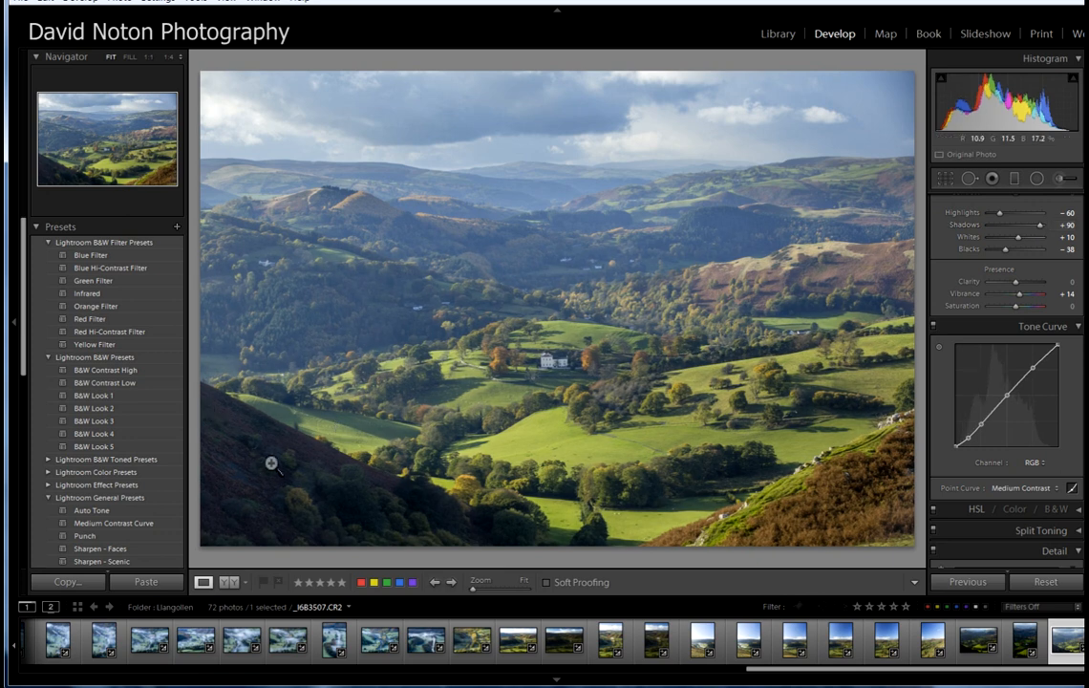
Step: Return the point curve to Linear and raise it into a custom curve with one lifted shadow point and one lifted highlight point
click(1056, 489)
click(966, 505)
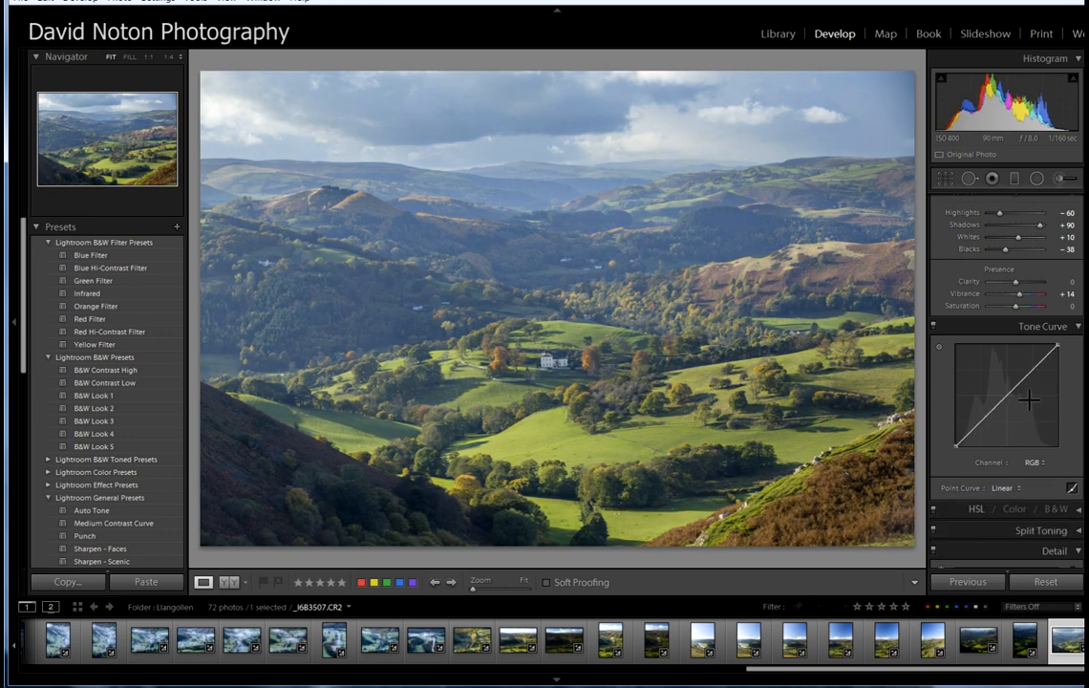
drag(1002, 405, 999, 393)
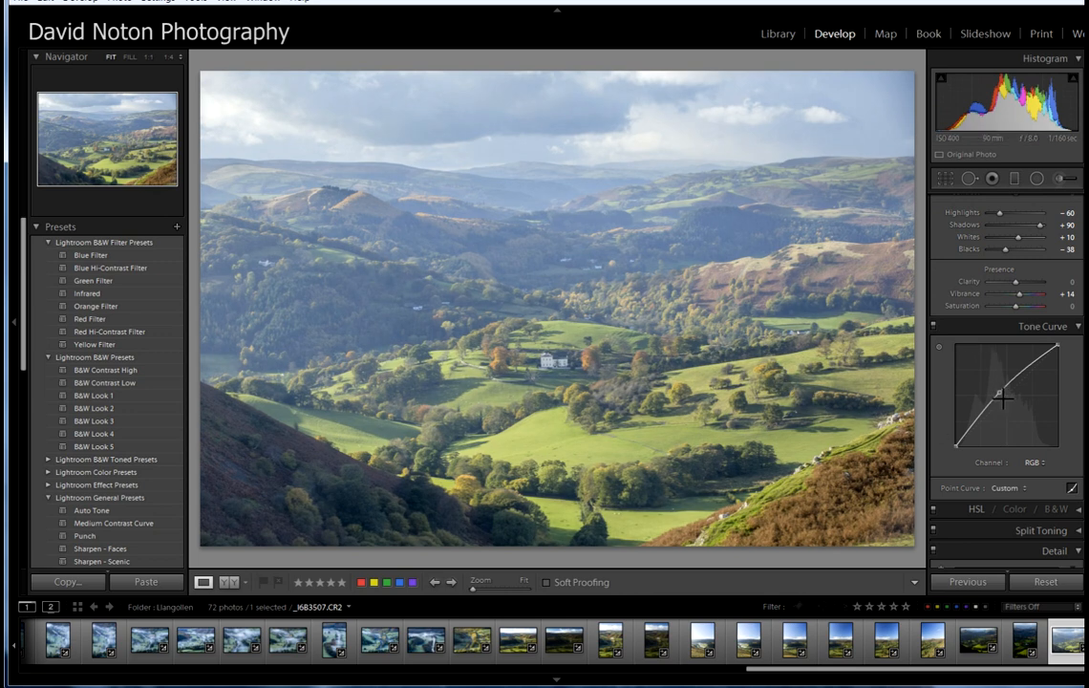
drag(974, 423, 974, 420)
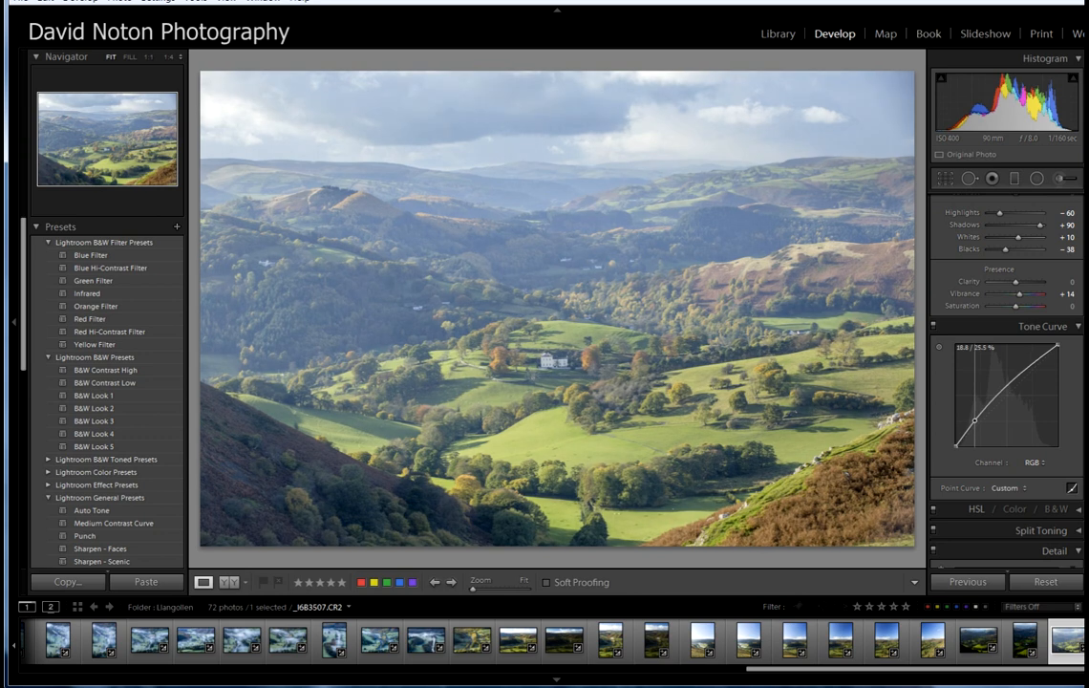
drag(1021, 378, 1021, 364)
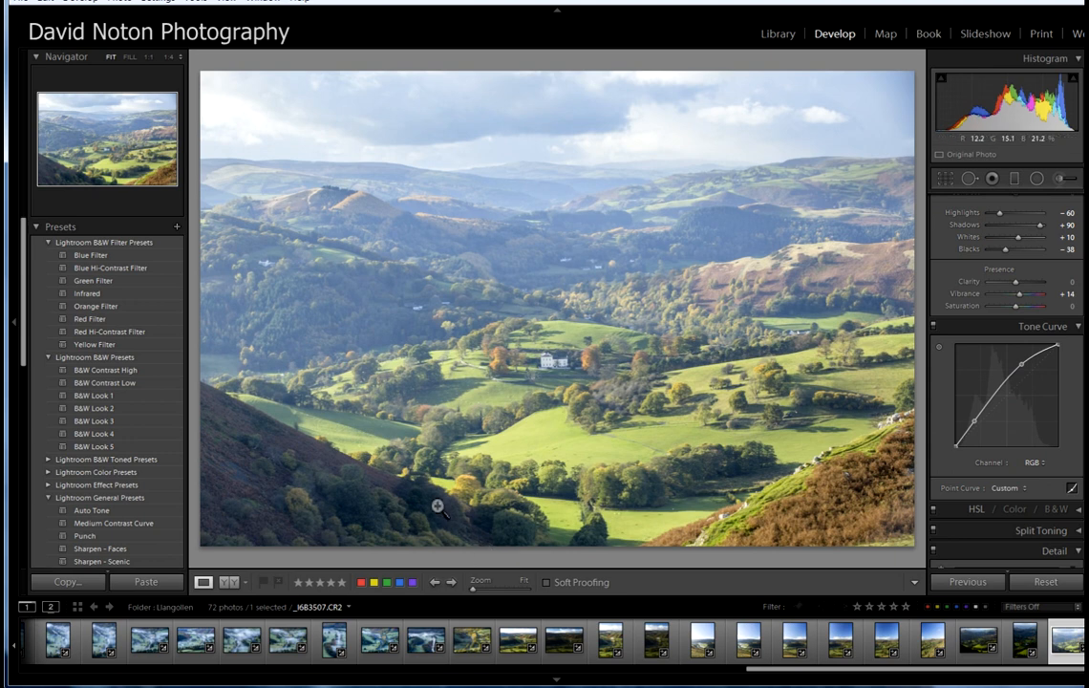
Step: Examine the noise and detail in the dark wooded hillside of the foreground at 1:1
click(297, 496)
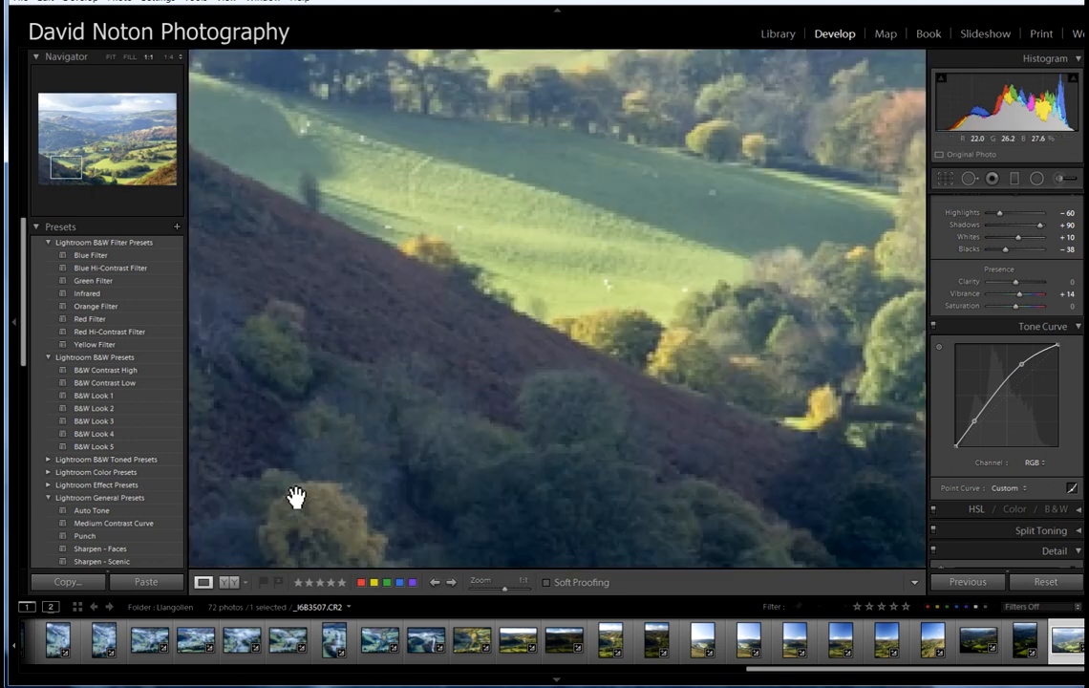
drag(348, 495, 590, 457)
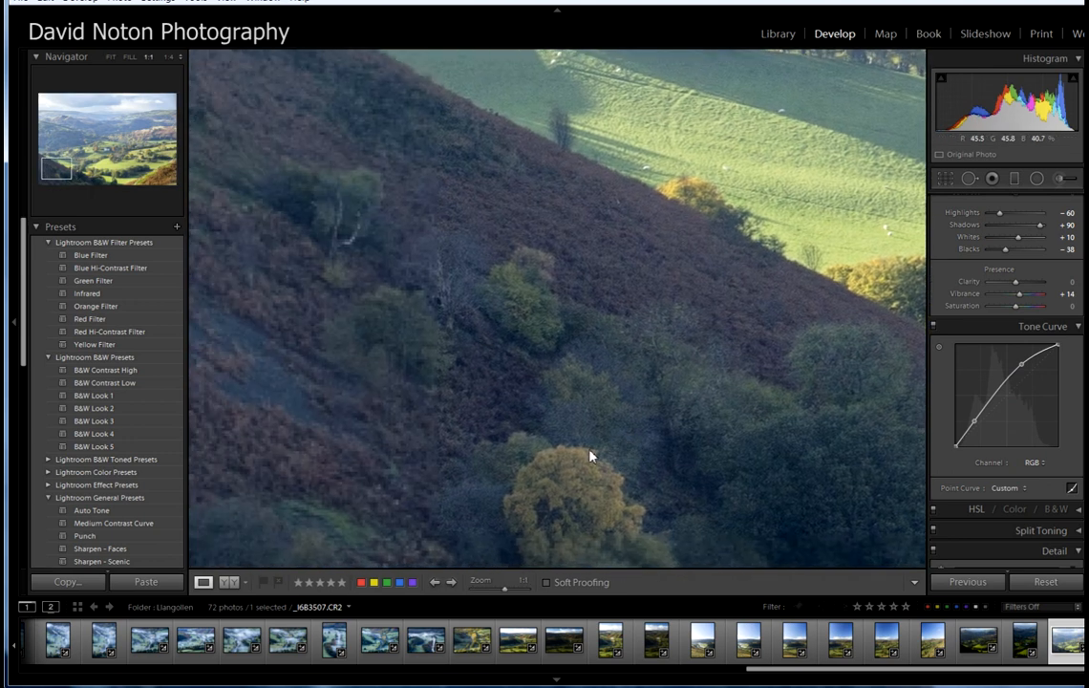
drag(457, 452, 515, 449)
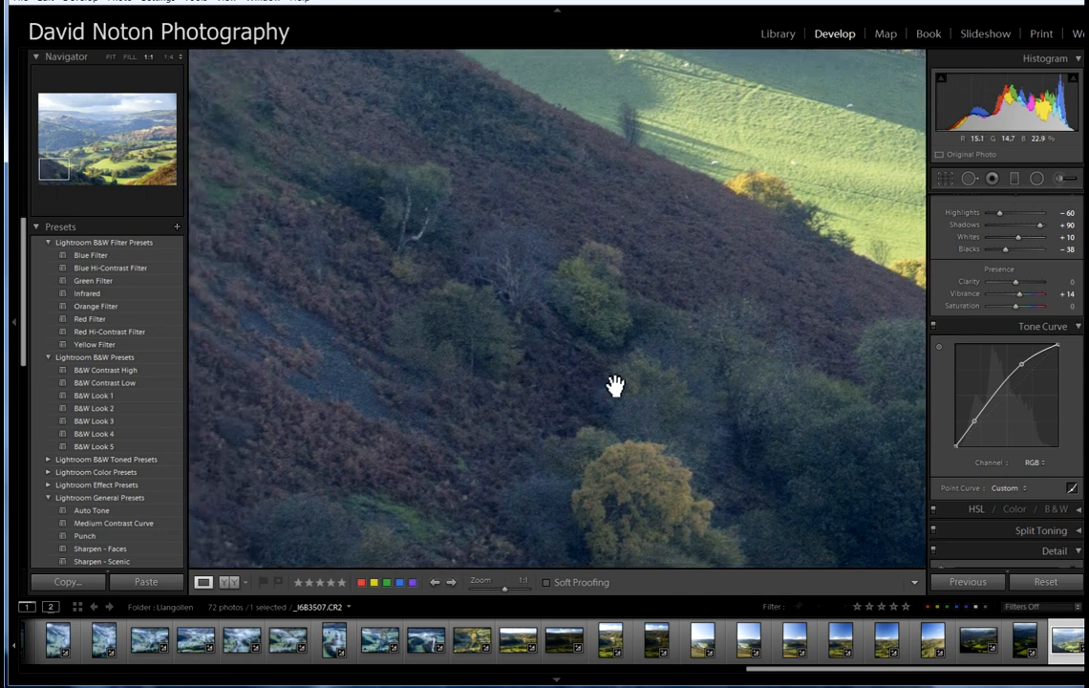
drag(755, 443, 728, 411)
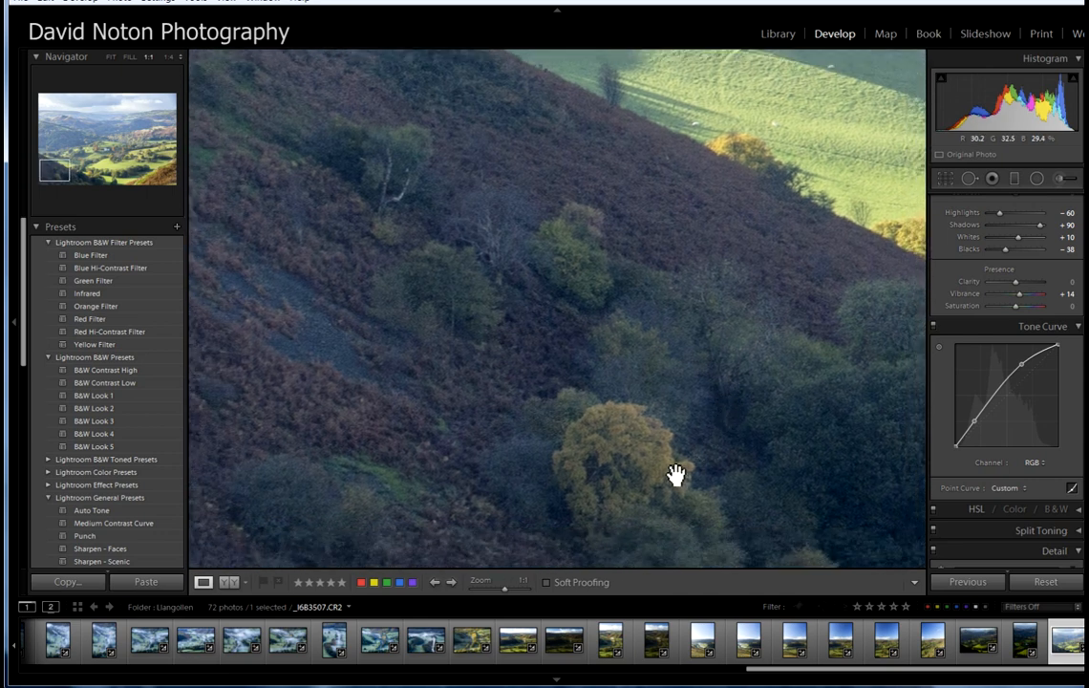
drag(720, 485, 710, 457)
drag(742, 505, 710, 459)
drag(697, 506, 681, 481)
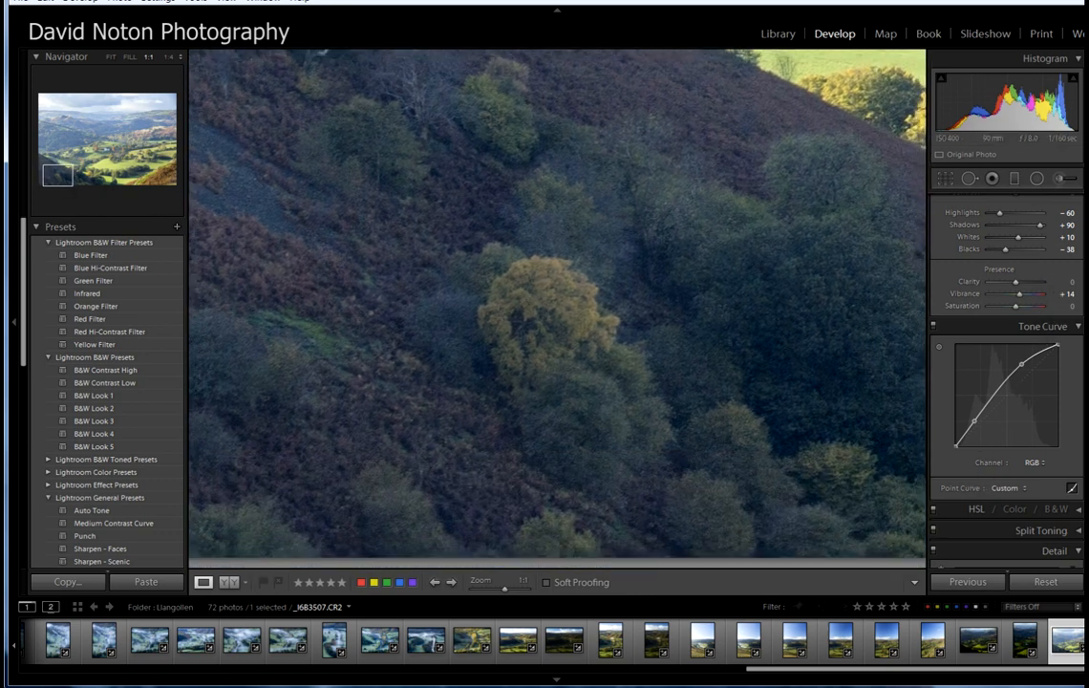
Step: Lower the Color noise reduction to its minimum and review the Shadows setting
scroll(1006, 382, down, 8)
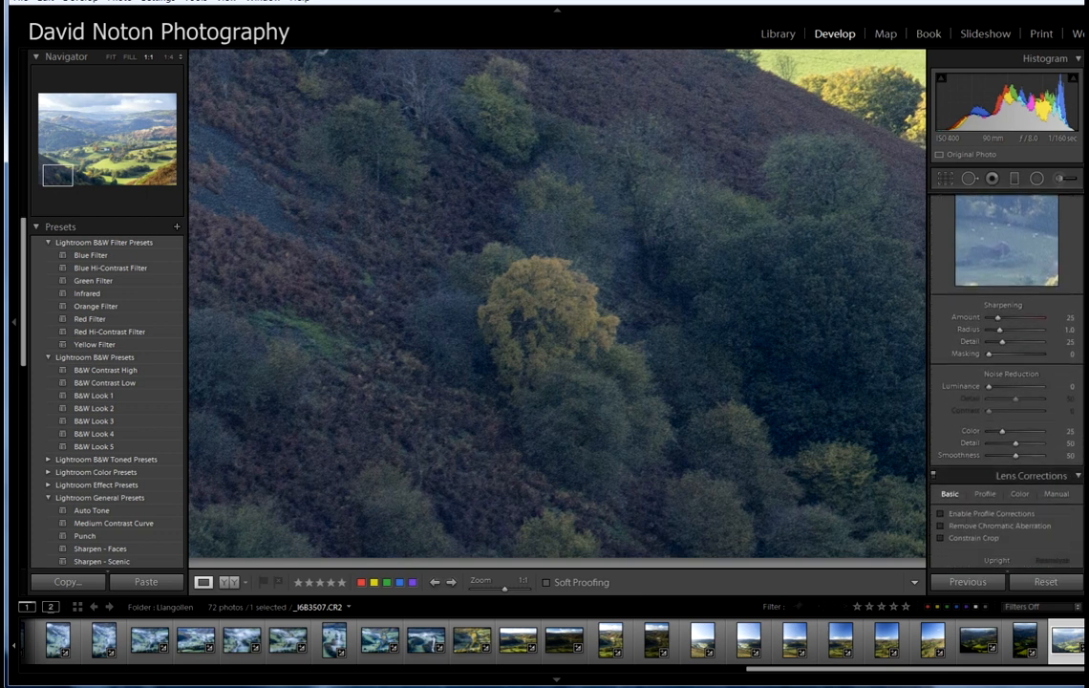
scroll(1005, 382, down, 1)
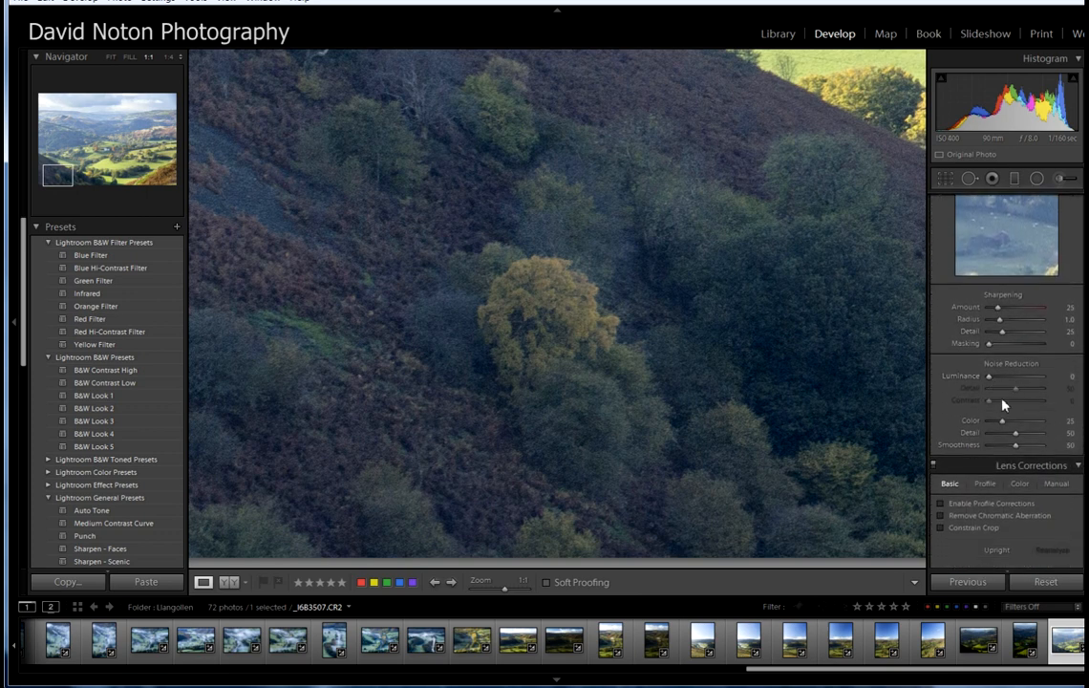
drag(1003, 426, 968, 433)
scroll(1005, 382, up, 10)
scroll(1034, 299, up, 2)
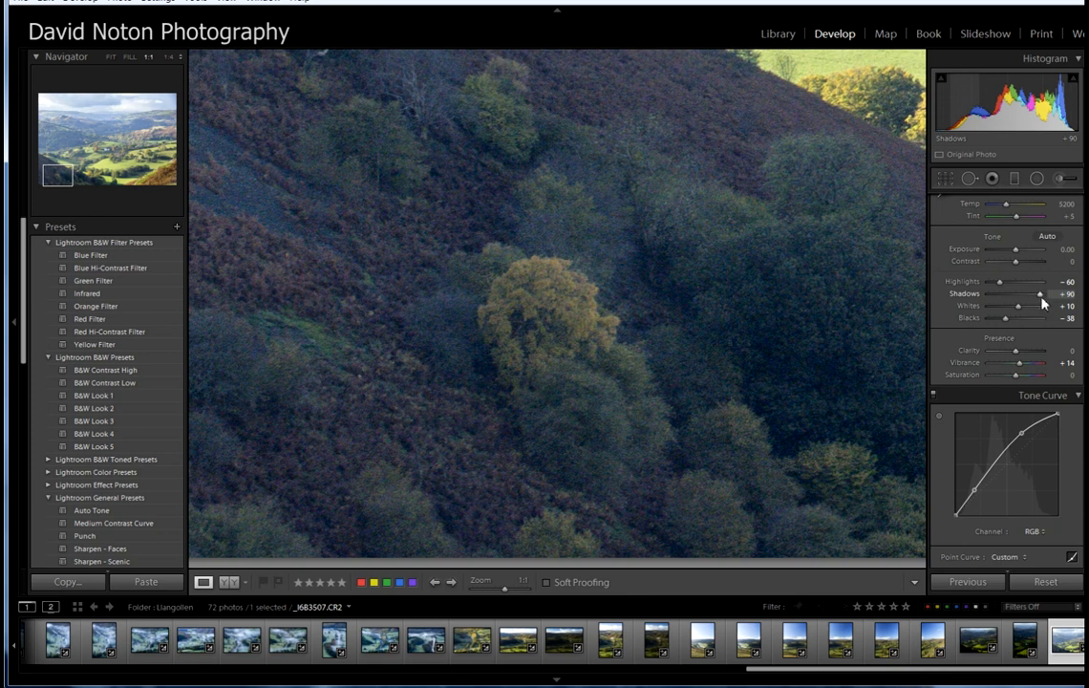
scroll(1006, 382, down, 3)
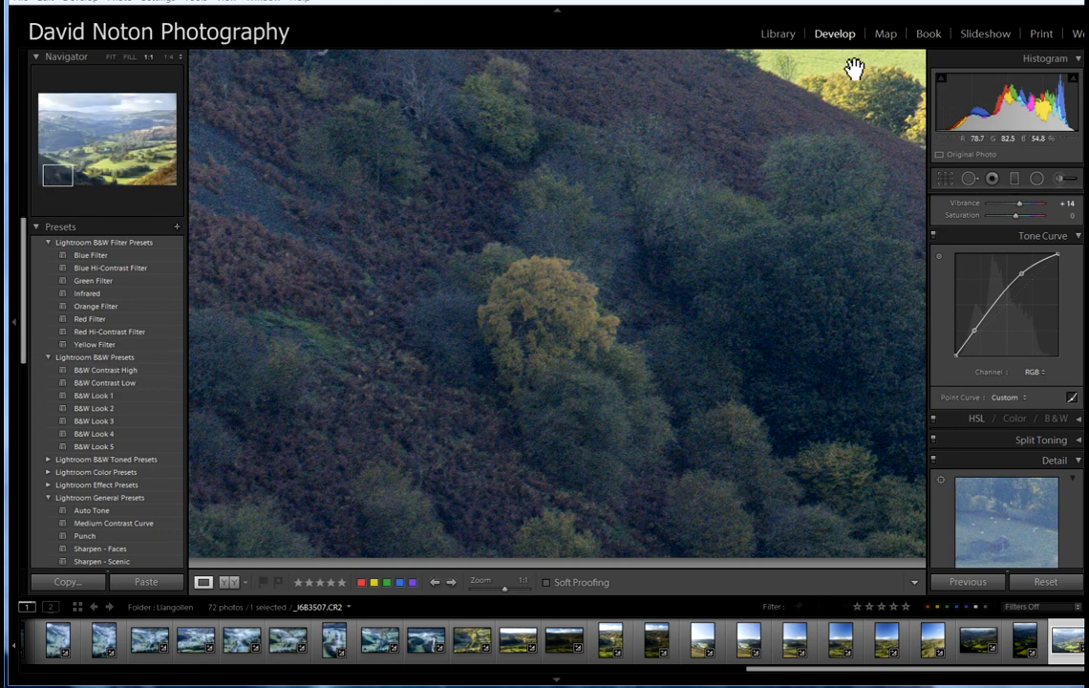
Step: Revert the photo to its latest Point Curve: Medium Contrast history state, and reset all its develop settings
drag(21, 334, 18, 537)
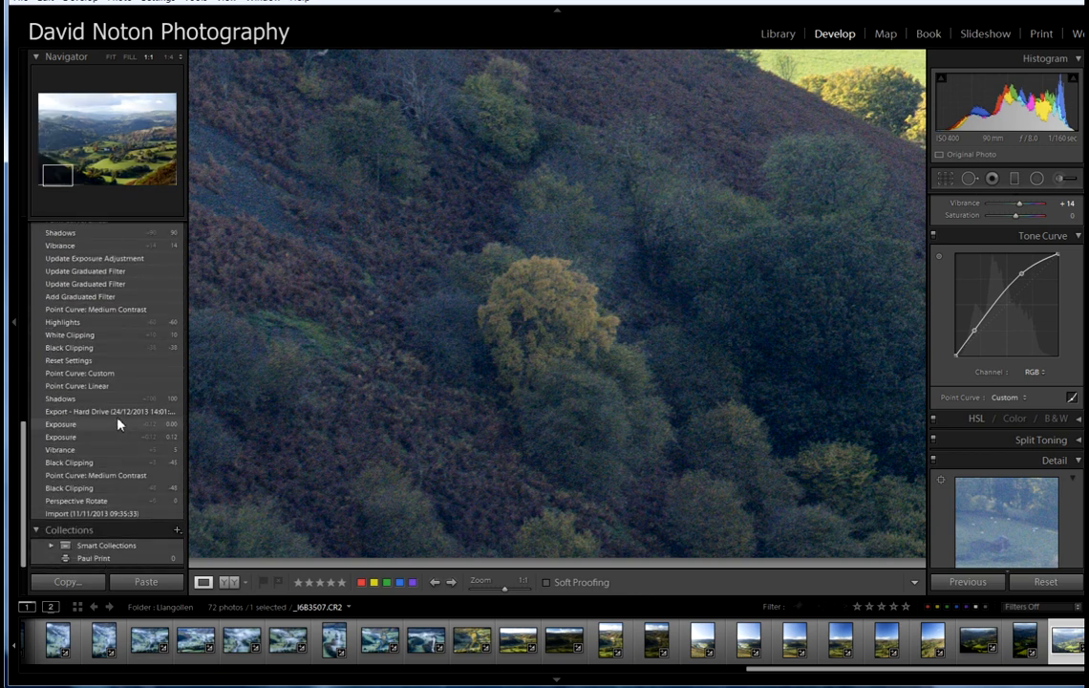
click(90, 310)
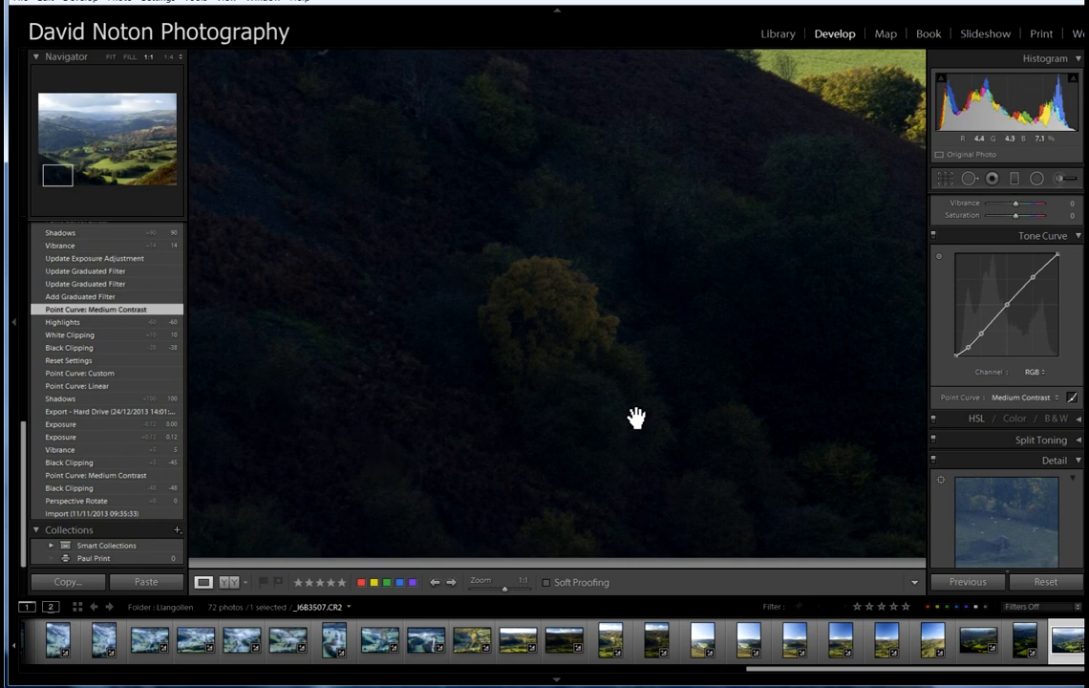
click(563, 331)
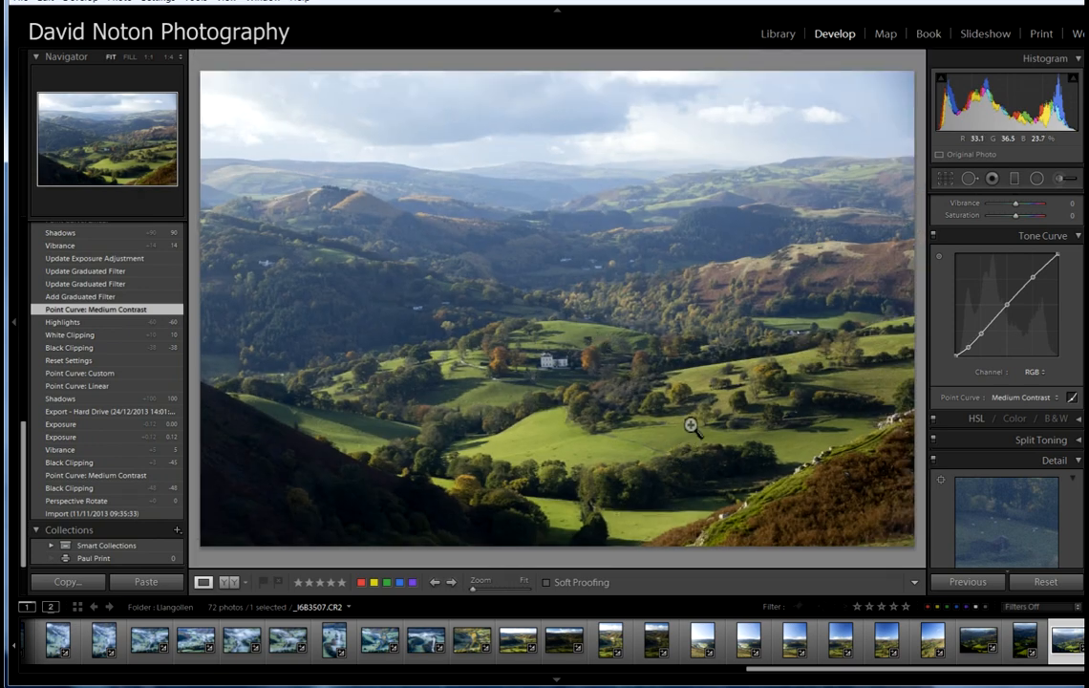
click(1073, 587)
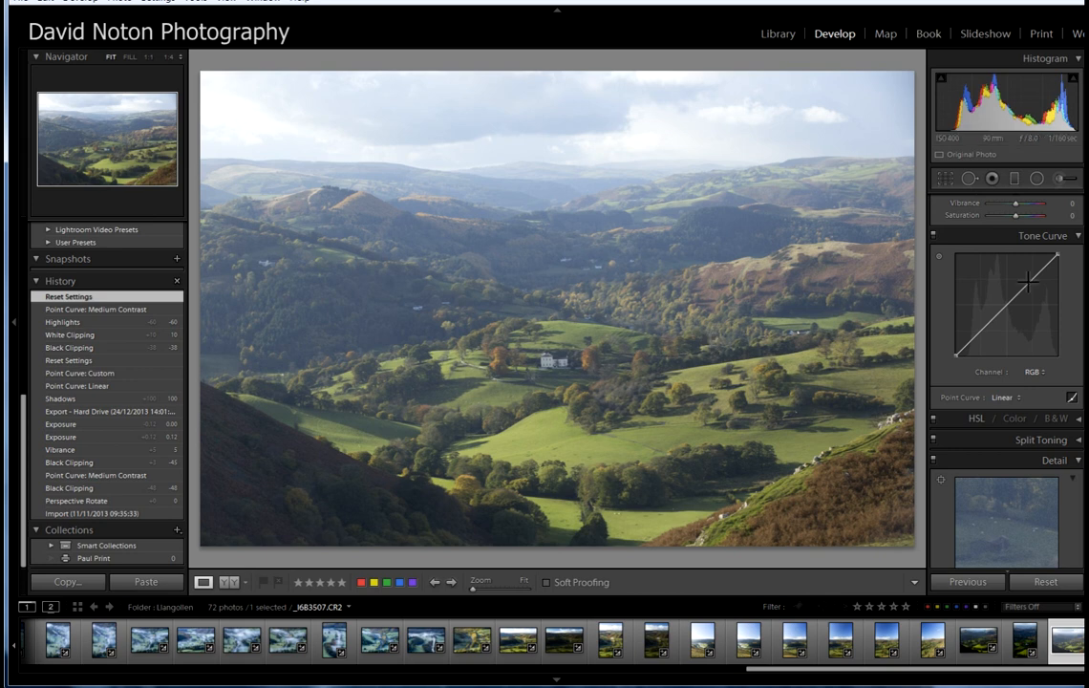
Step: Restore the latest Point Curve: Medium Contrast history state and review its tone and point curve settings
scroll(1006, 315, down, 4)
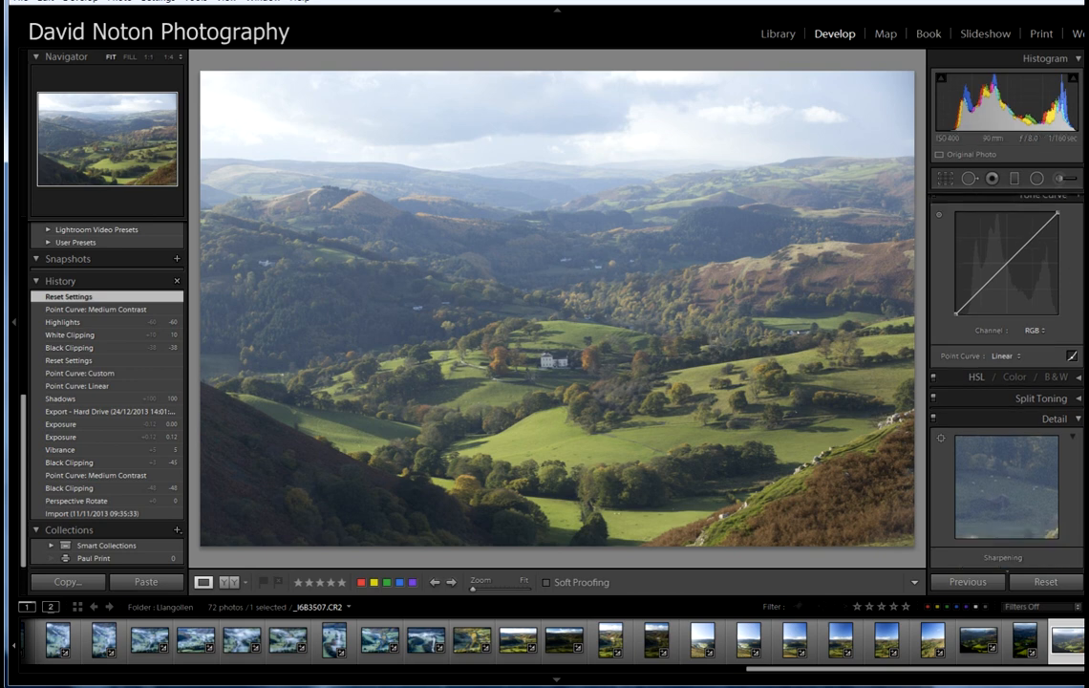
scroll(1006, 315, down, 2)
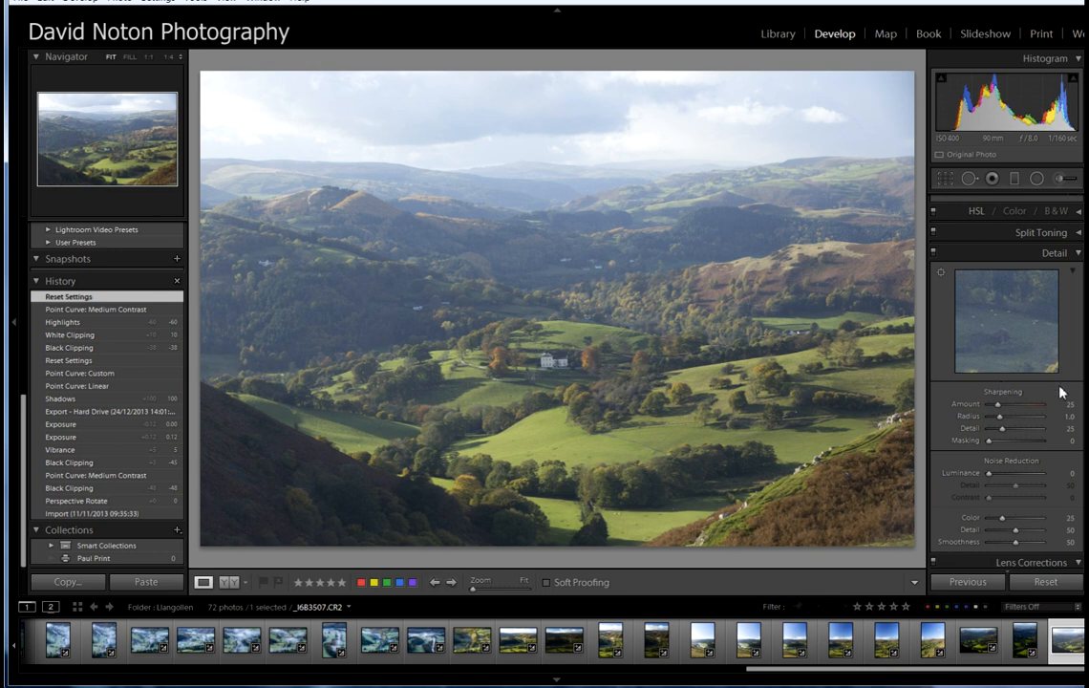
scroll(1006, 382, down, 3)
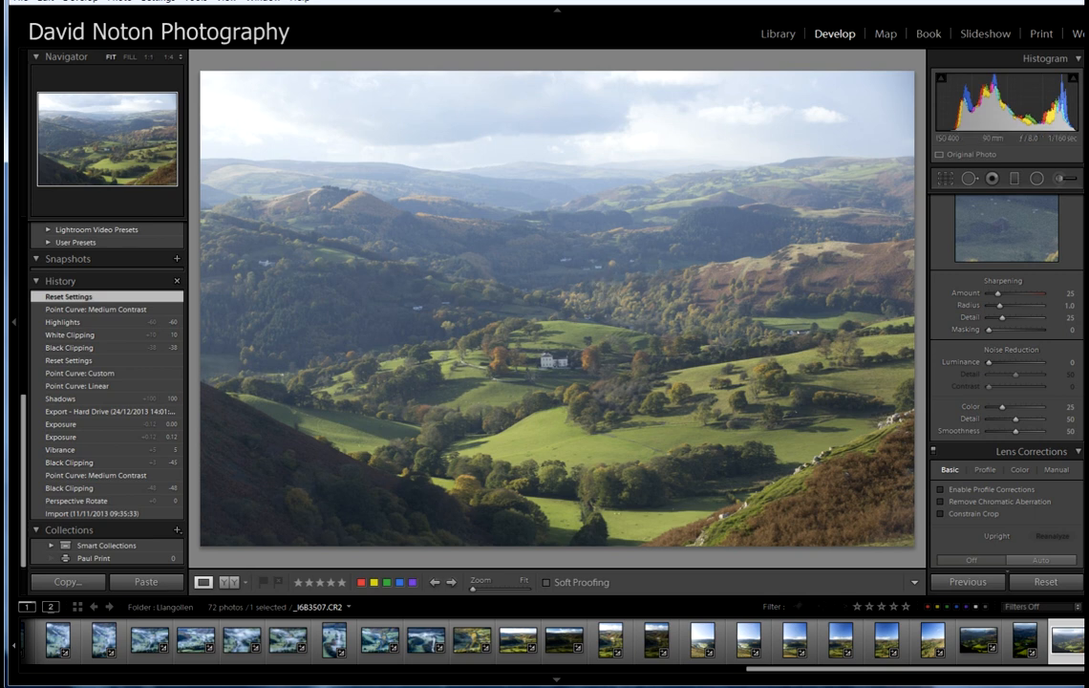
click(96, 310)
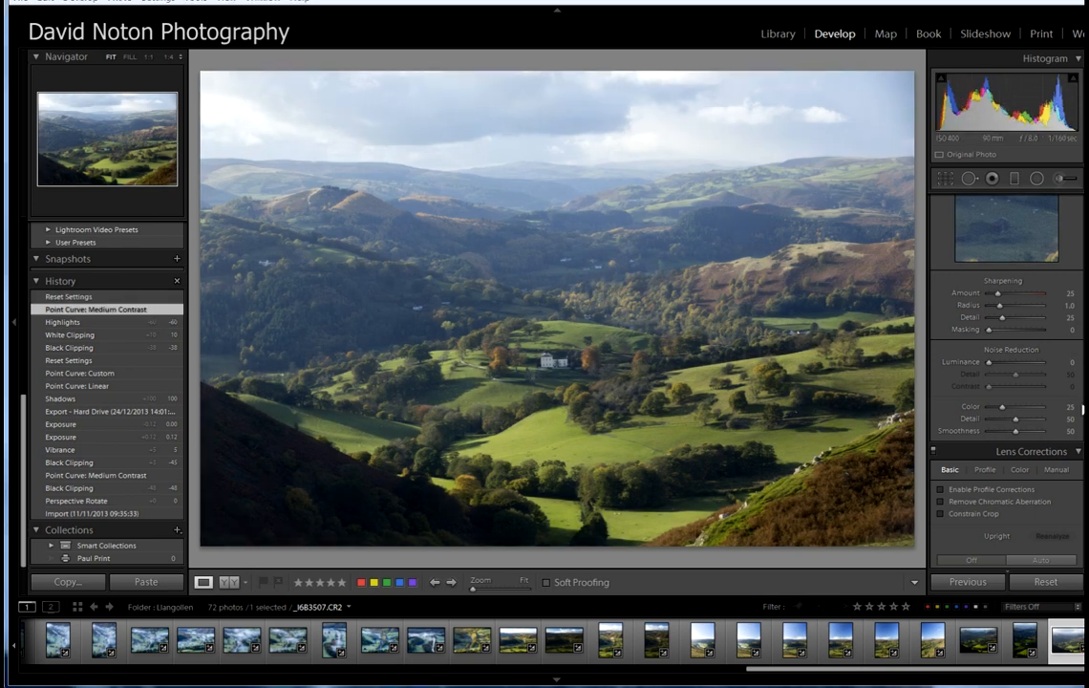
scroll(1083, 234, up, 10)
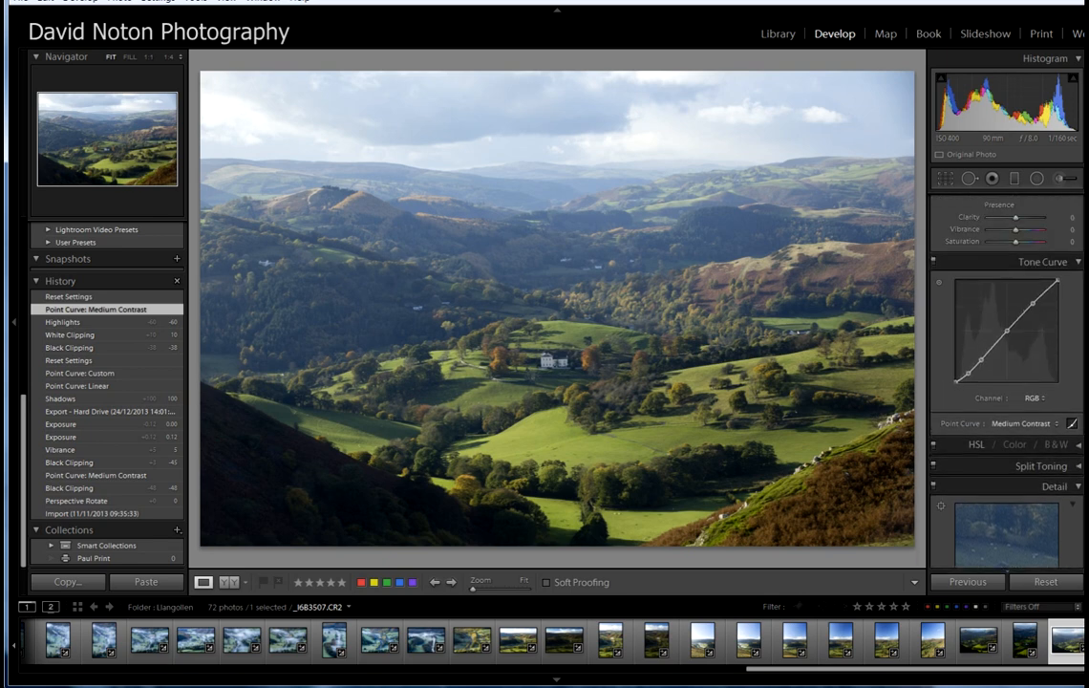
scroll(1082, 234, up, 2)
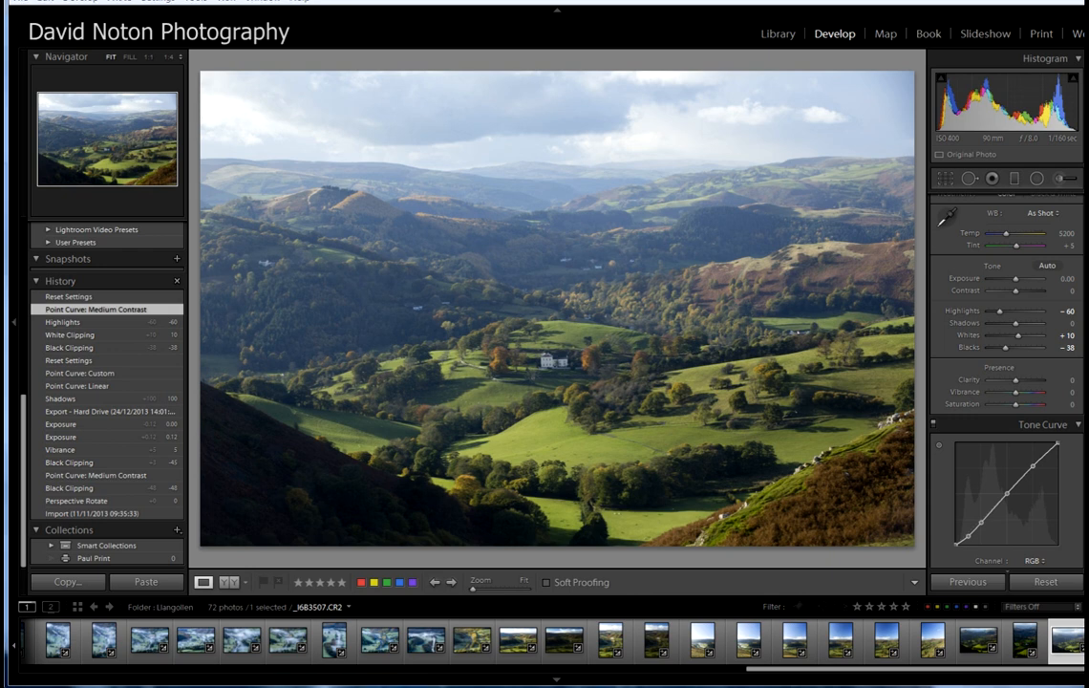
scroll(1002, 382, down, 2)
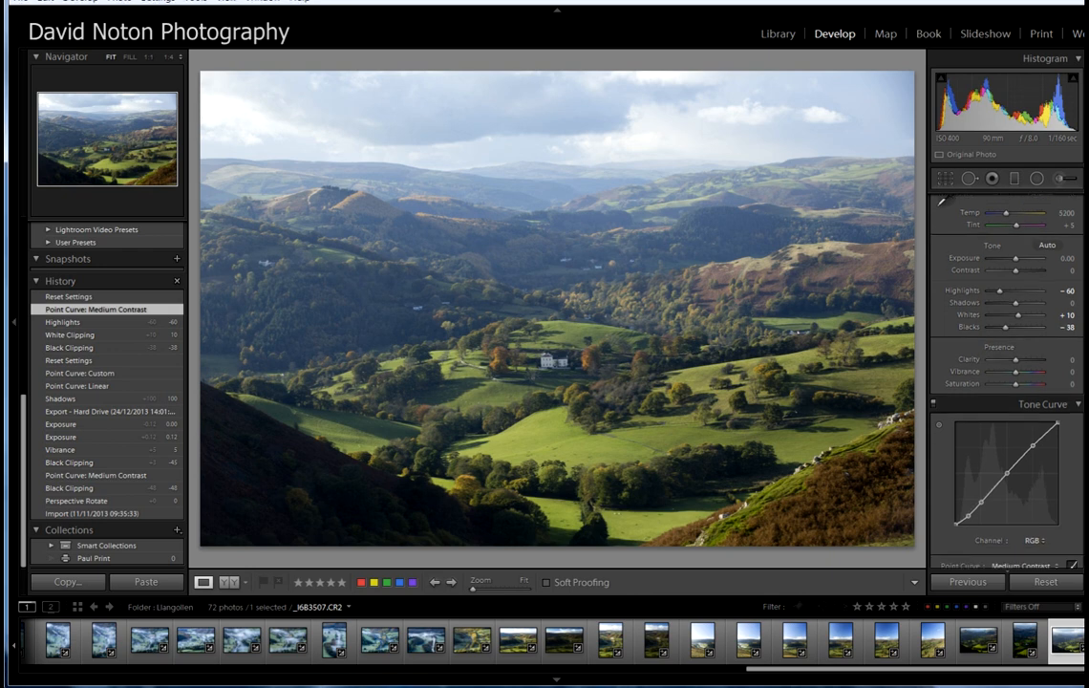
Step: Go to the Library and start exporting the selected landscape photo
click(782, 36)
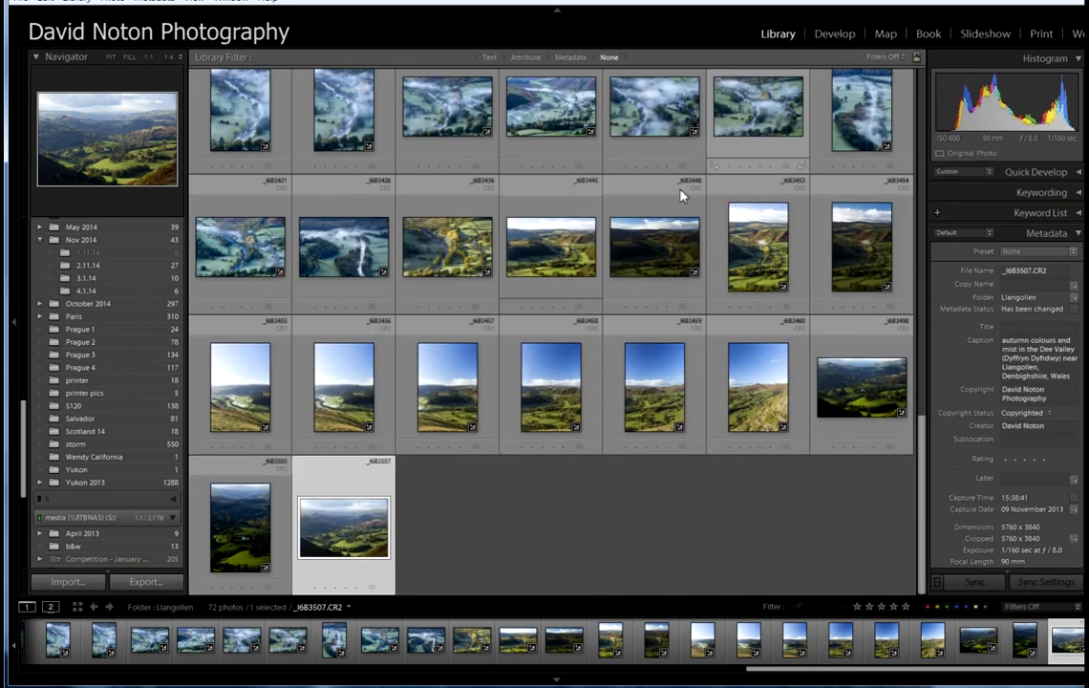
click(143, 582)
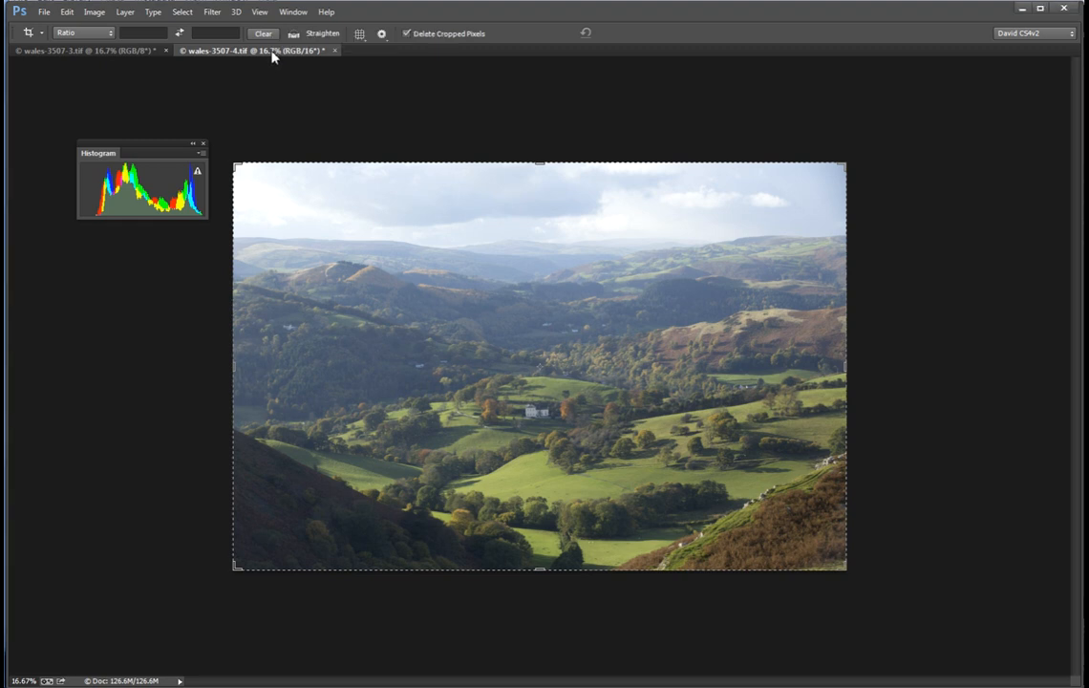
Step: In Photoshop, view the 8-bit wales-3507-3.tif and 16-bit wales-3507-4.tif in turn, and arrange them side by side as 2-up Vertical
click(103, 51)
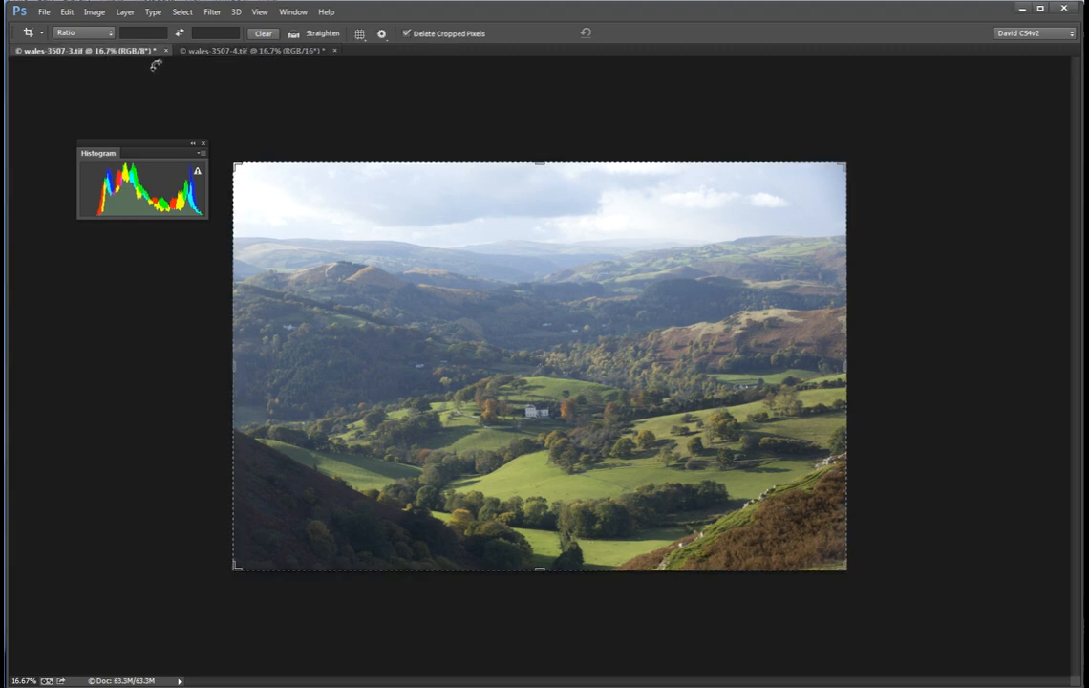
click(277, 53)
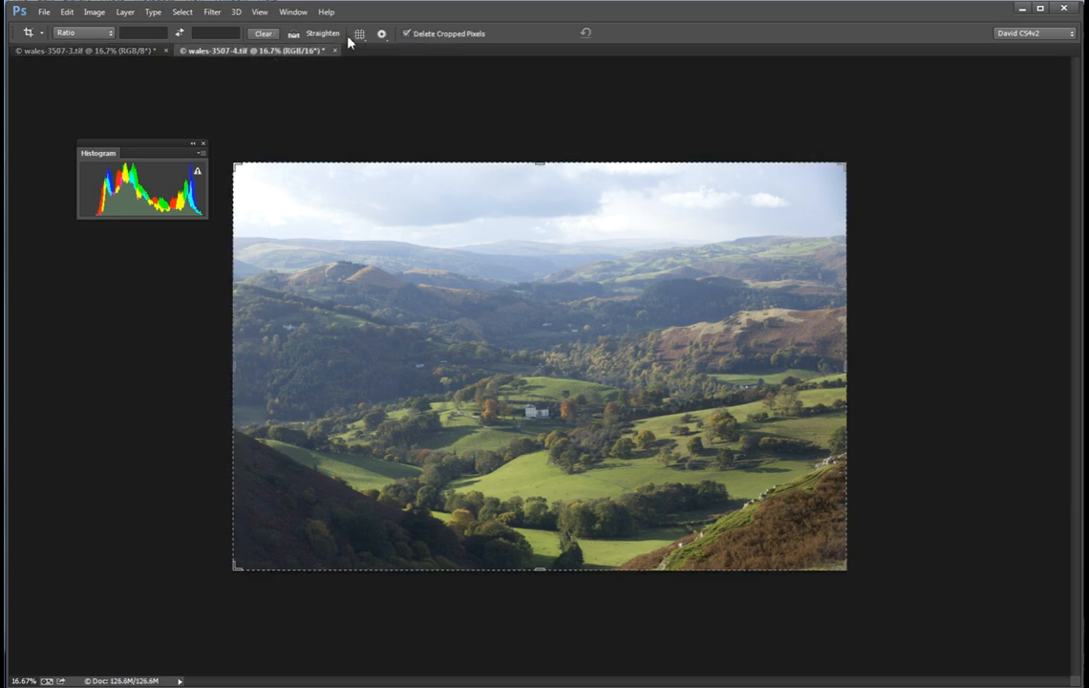
click(292, 12)
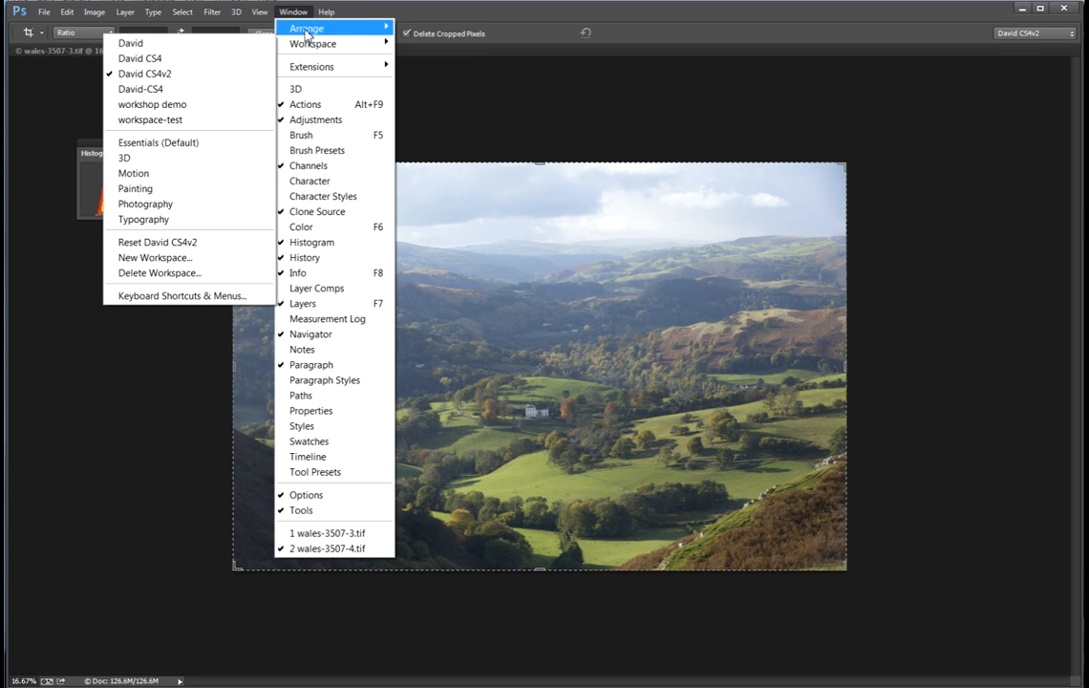
mouse_move(306, 36)
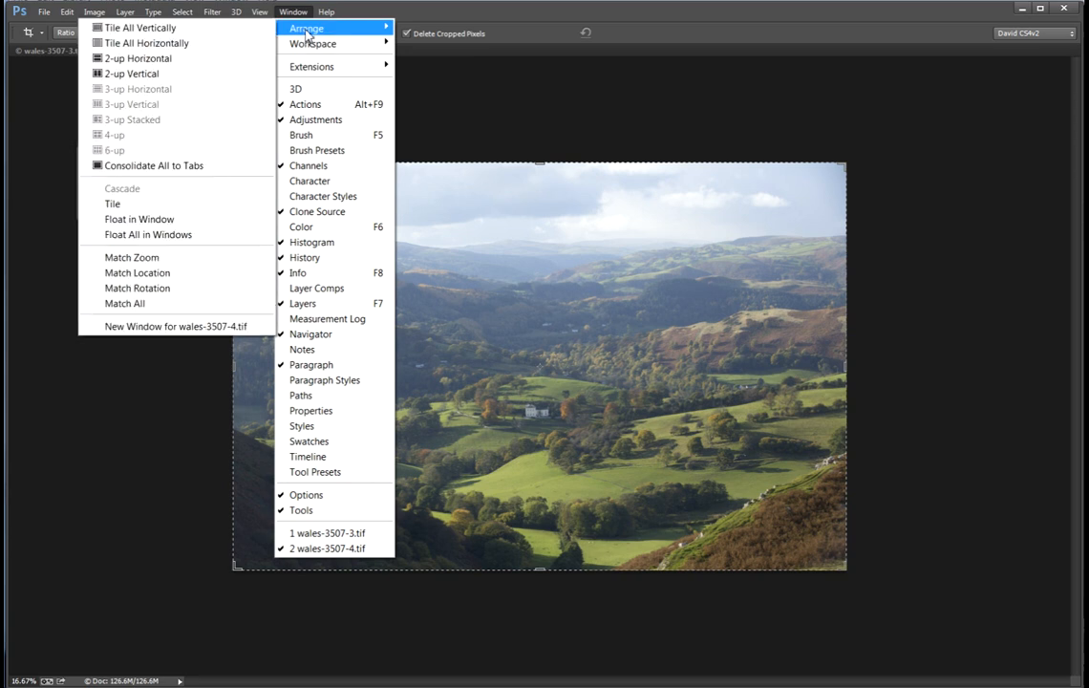
click(144, 75)
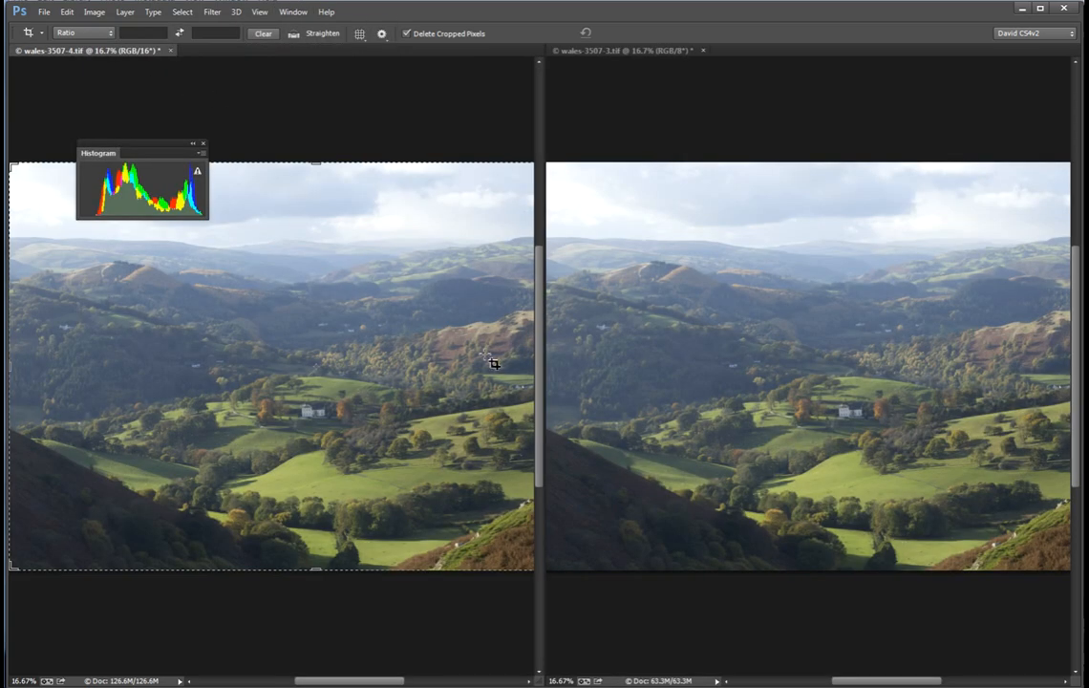
Step: Zoom both images out to 12.5% and move the floating histogram clear of the photos
key(ctrl+minus)
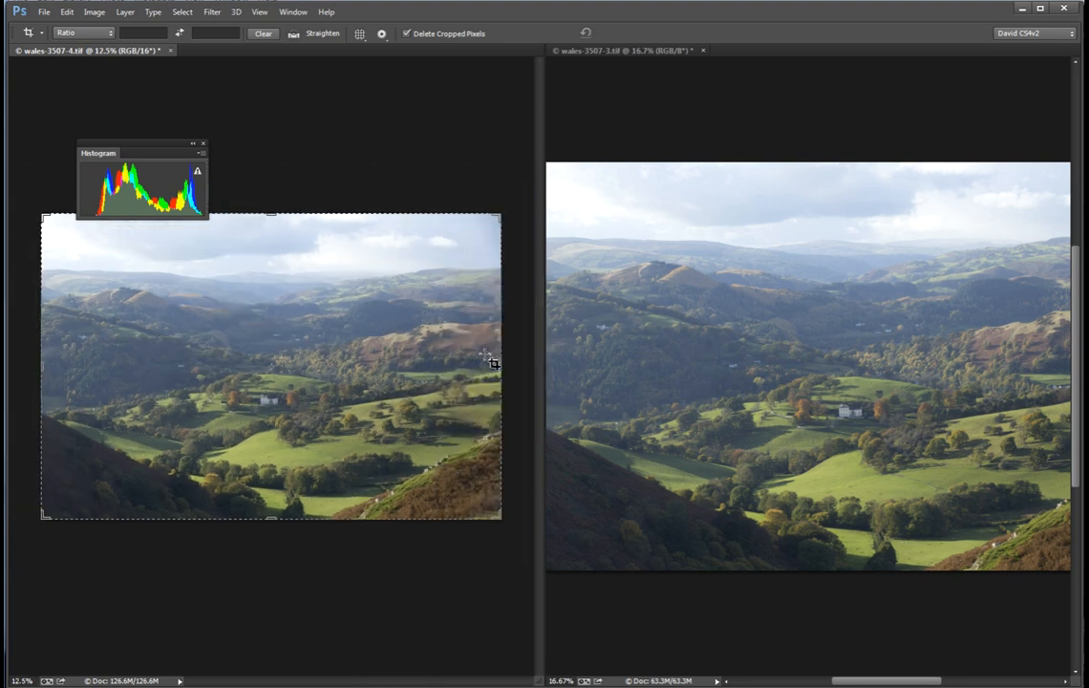
click(627, 52)
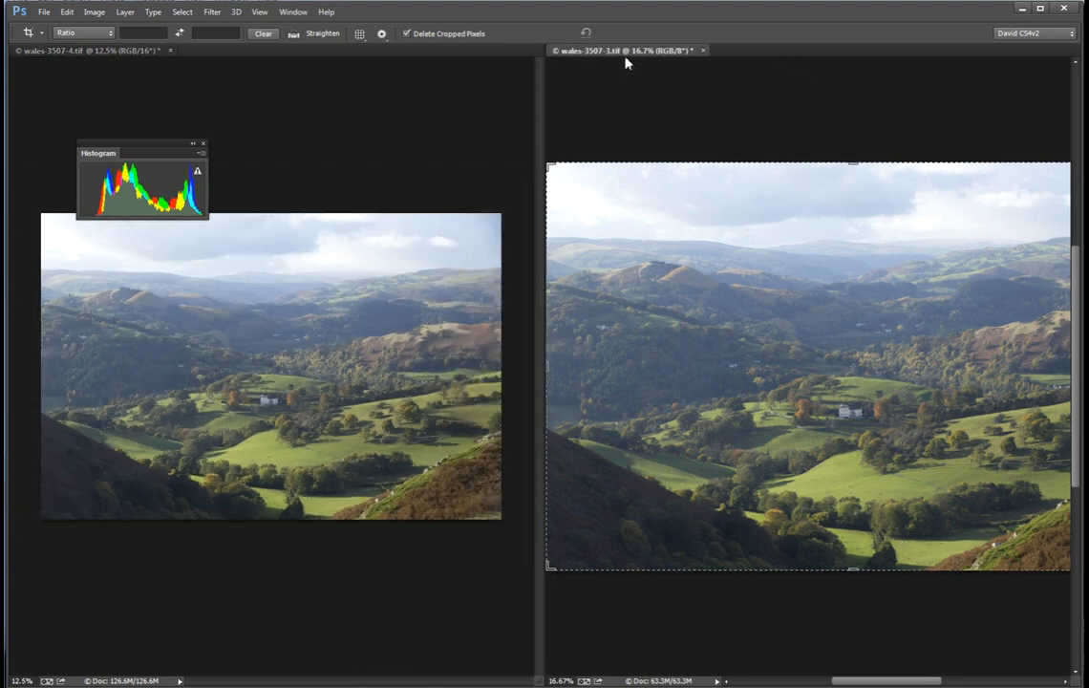
key(ctrl+minus)
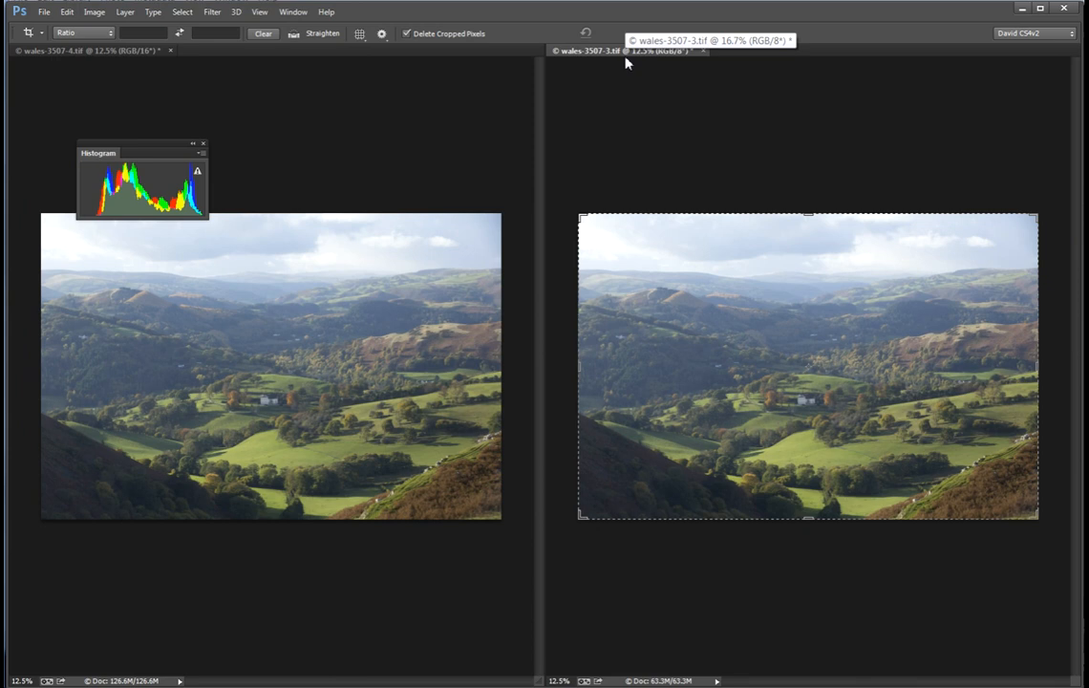
drag(113, 149, 130, 107)
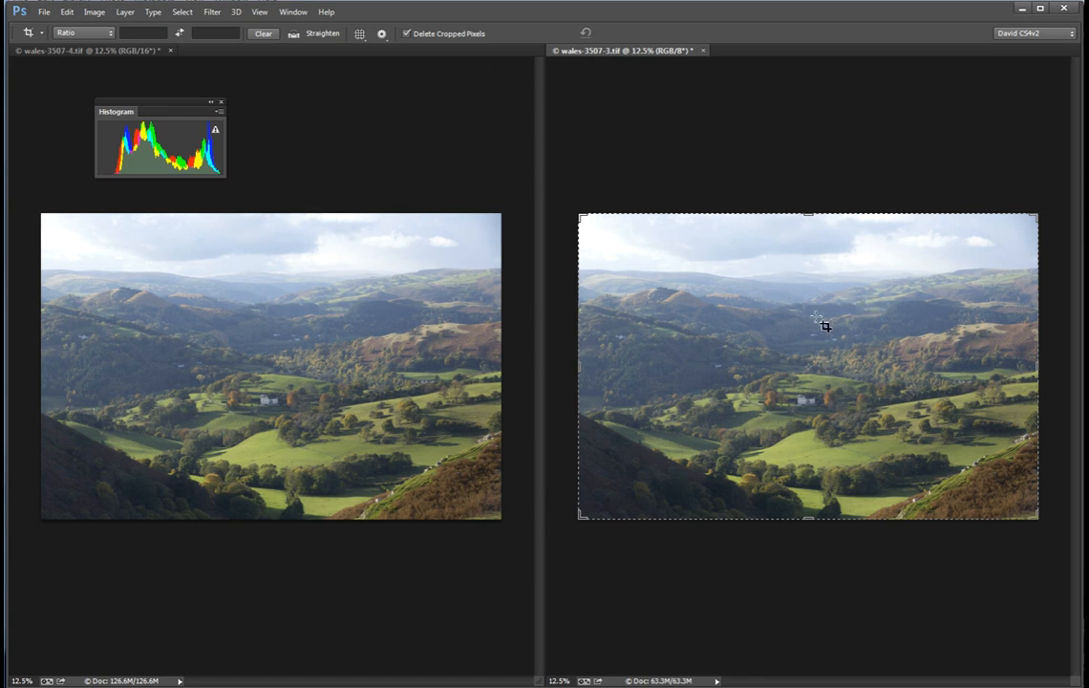
Step: Apply Levels to the 8-bit wales-3507-3.tif with input levels 27, 0.79 and 251
click(94, 13)
mouse_move(124, 55)
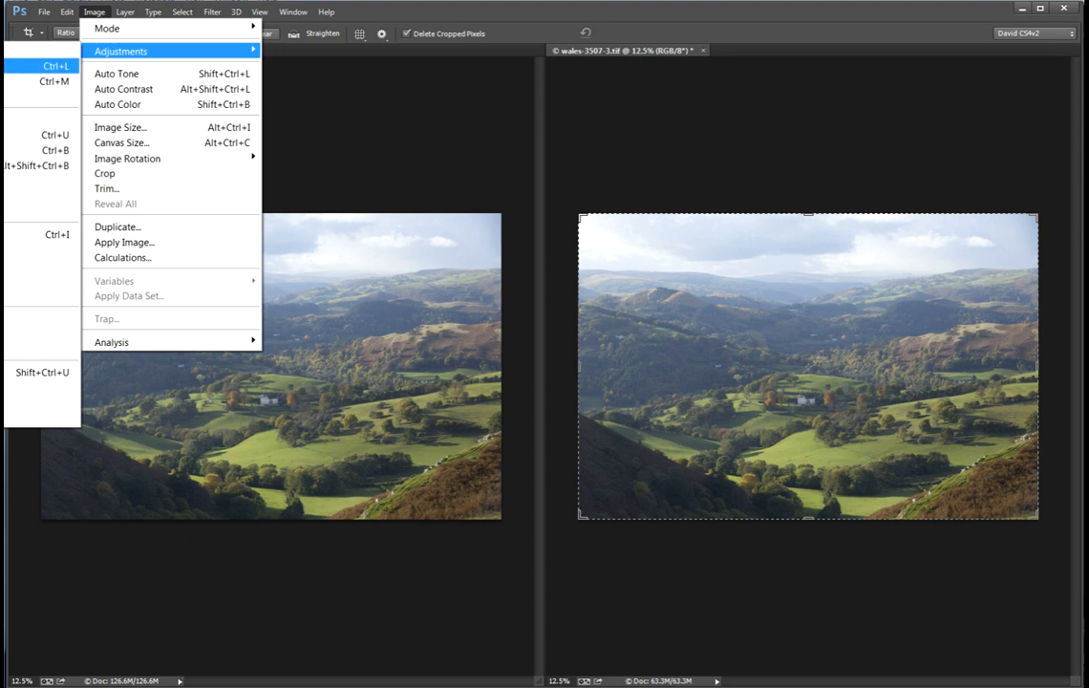
click(39, 66)
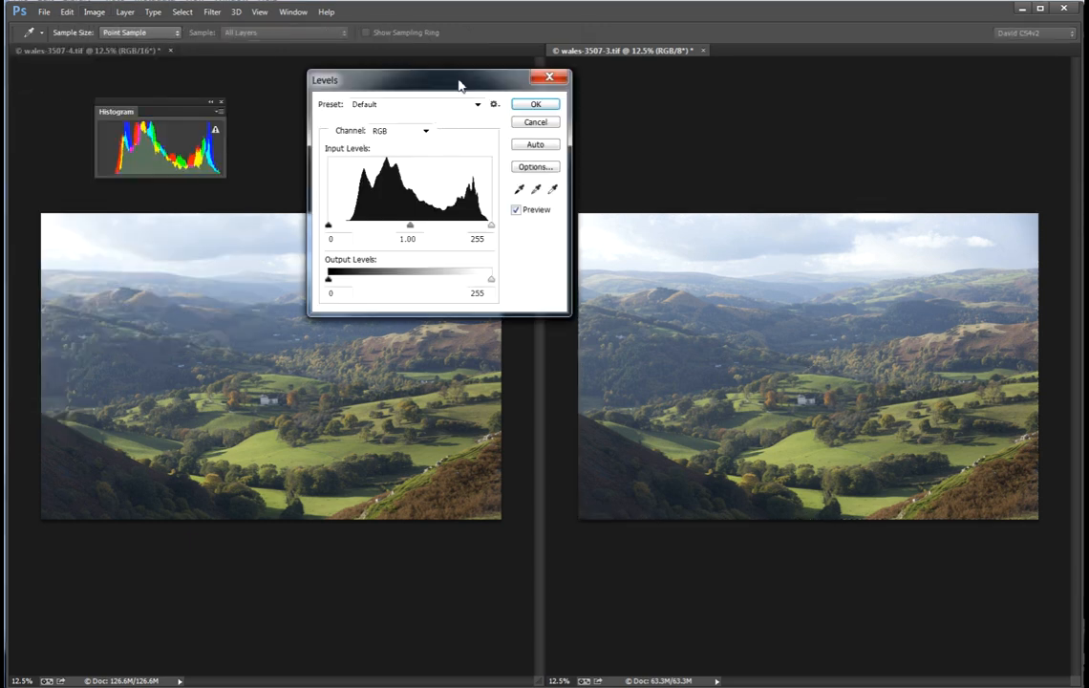
drag(458, 85, 508, 102)
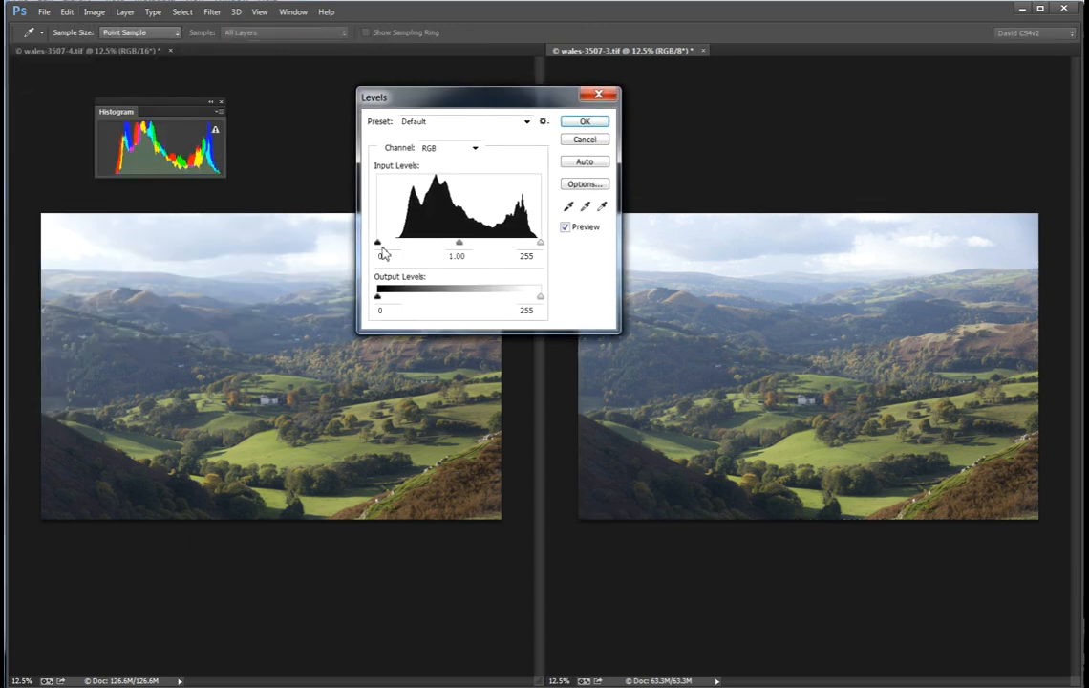
drag(377, 245, 395, 251)
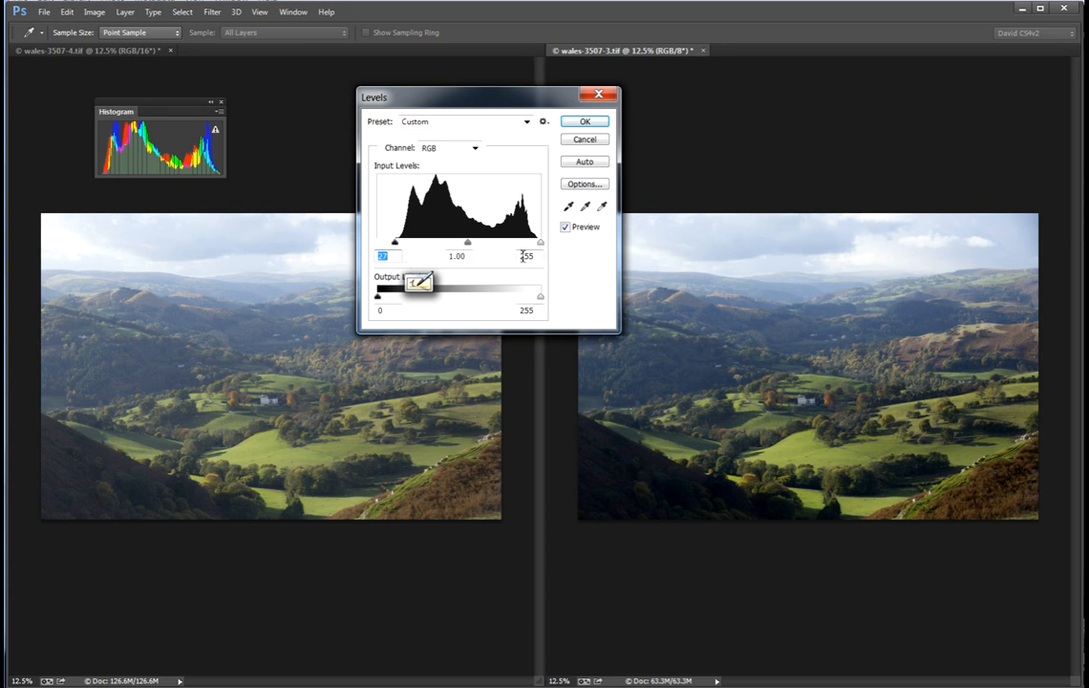
drag(541, 242, 540, 248)
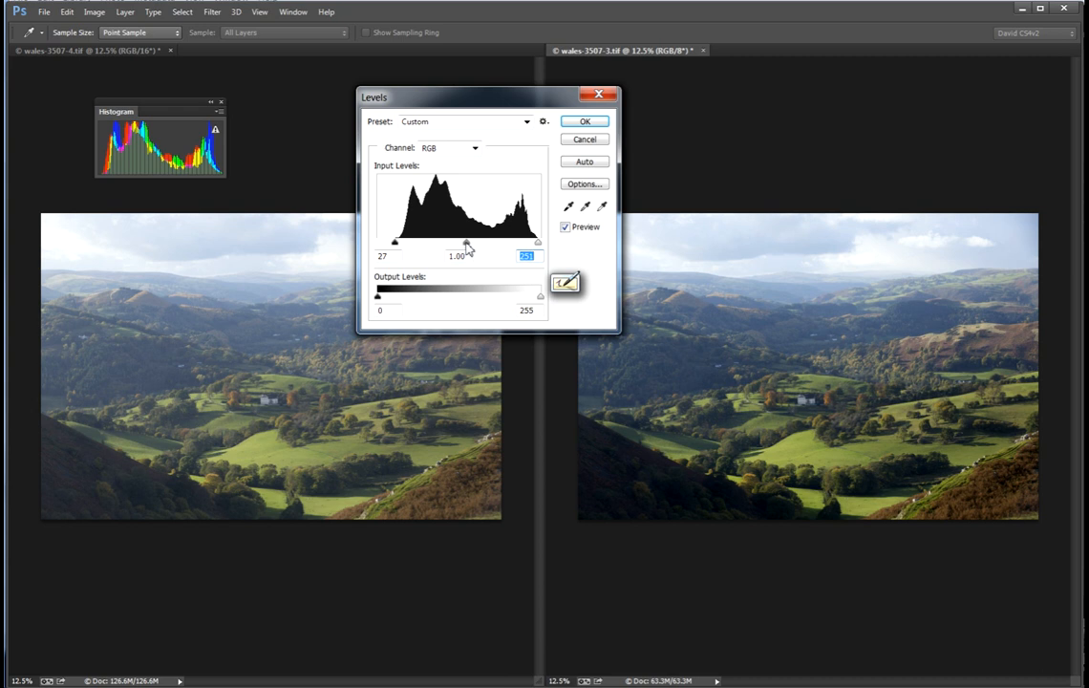
drag(465, 244, 478, 249)
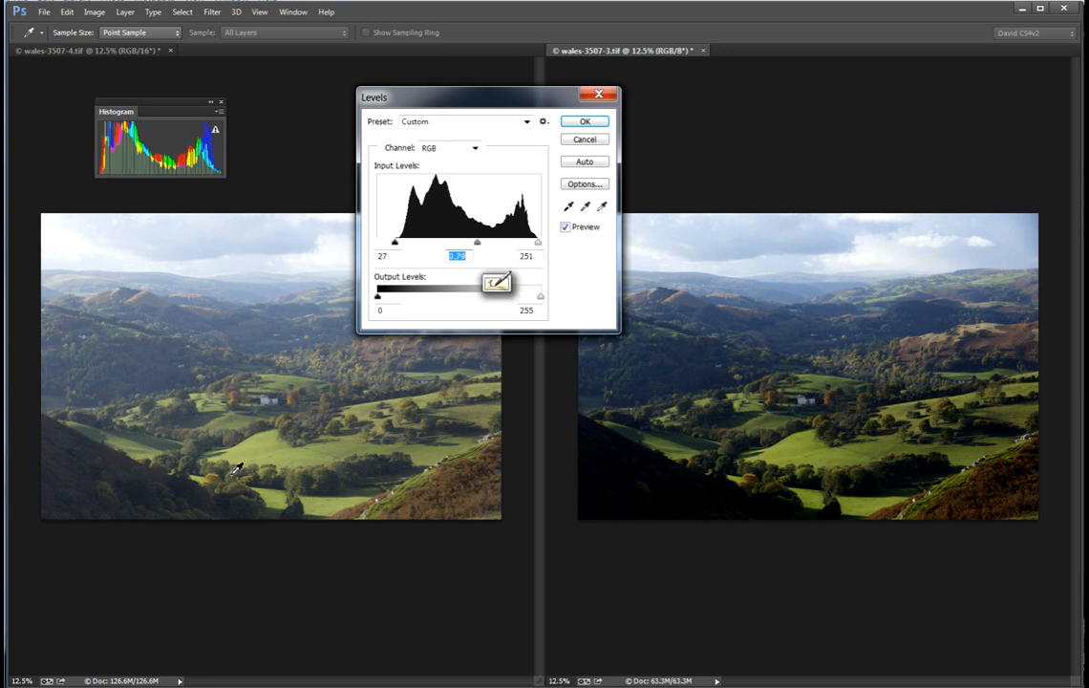
click(578, 121)
key(c)
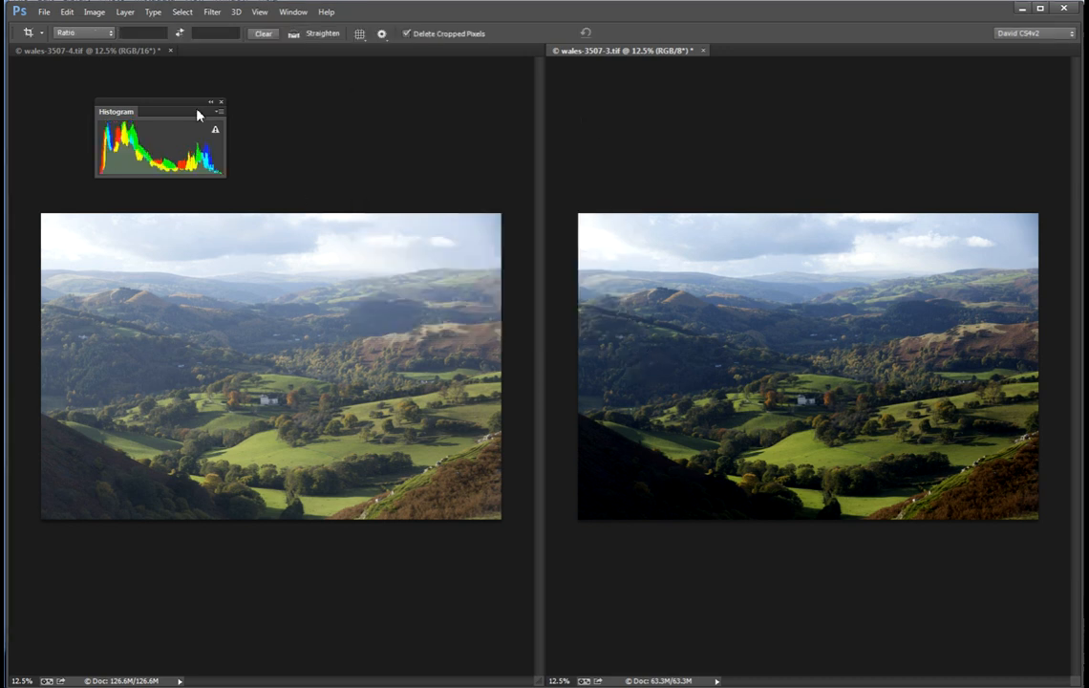
Step: Apply Levels to the 16-bit wales-3507-4.tif with input levels 28, 0.81 and 251
click(82, 51)
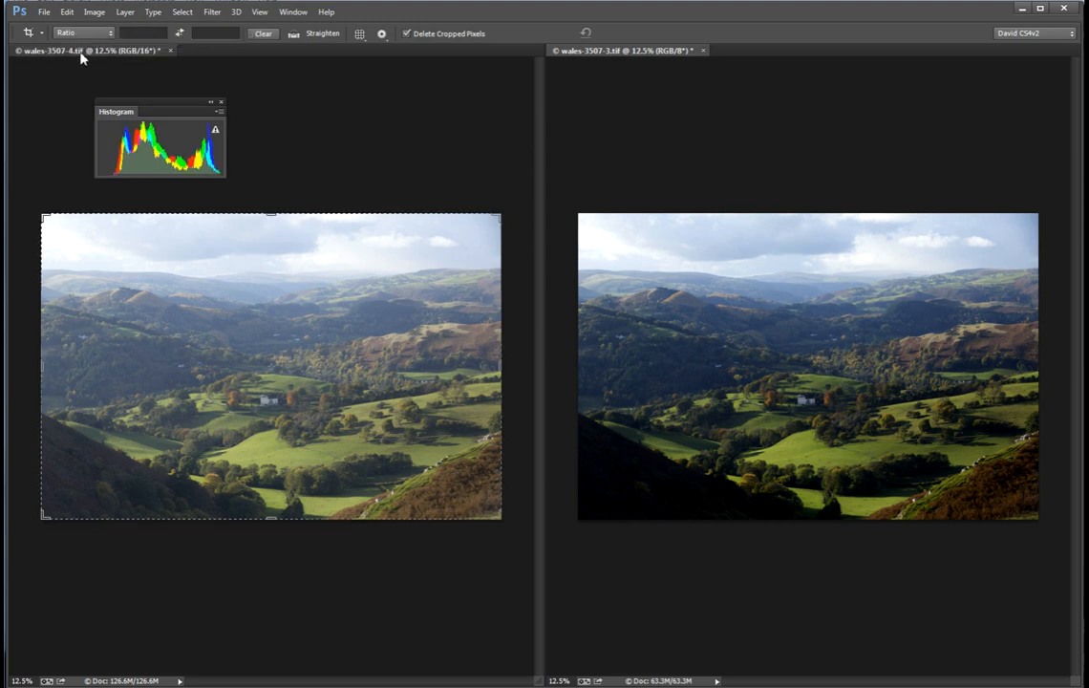
click(95, 13)
mouse_move(107, 50)
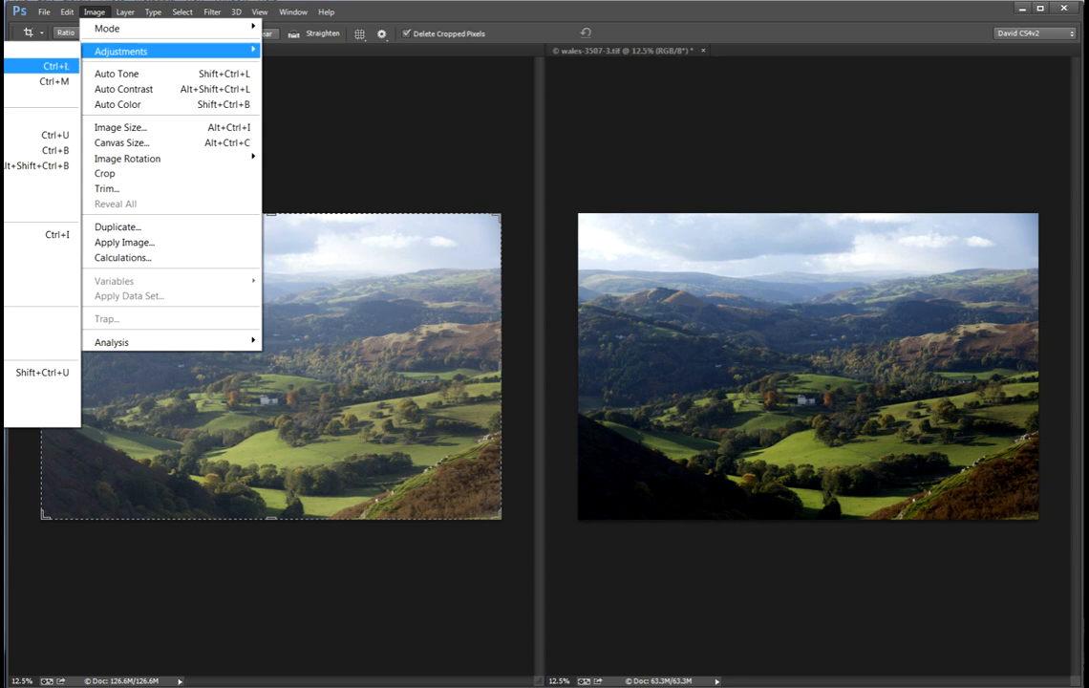
click(9, 66)
drag(377, 243, 395, 248)
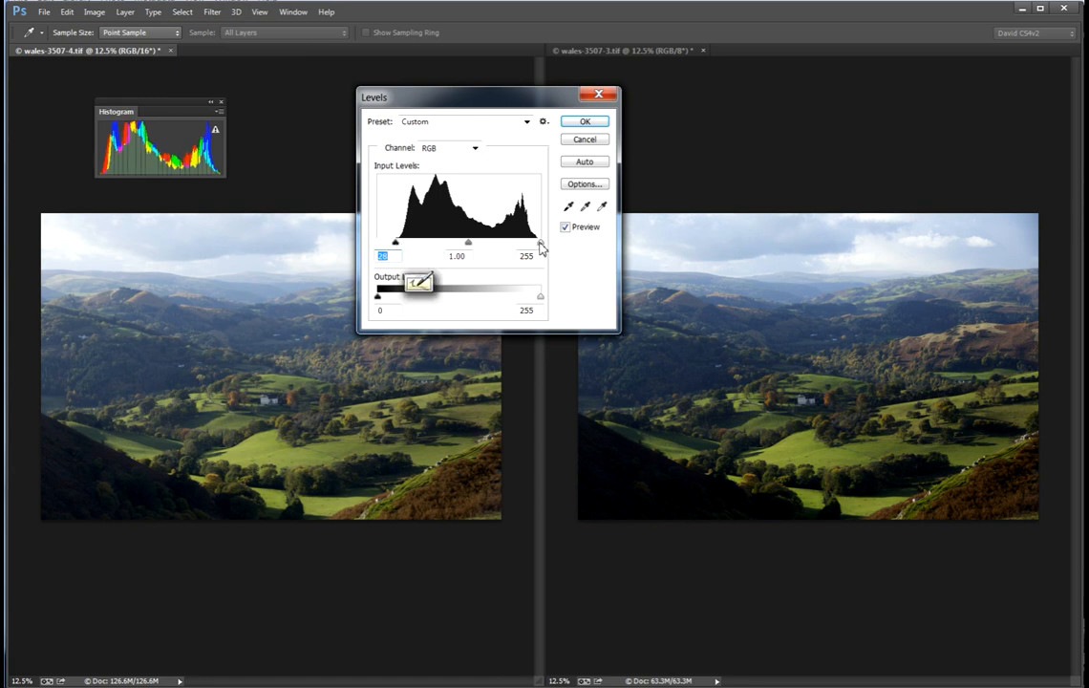
drag(539, 243, 536, 244)
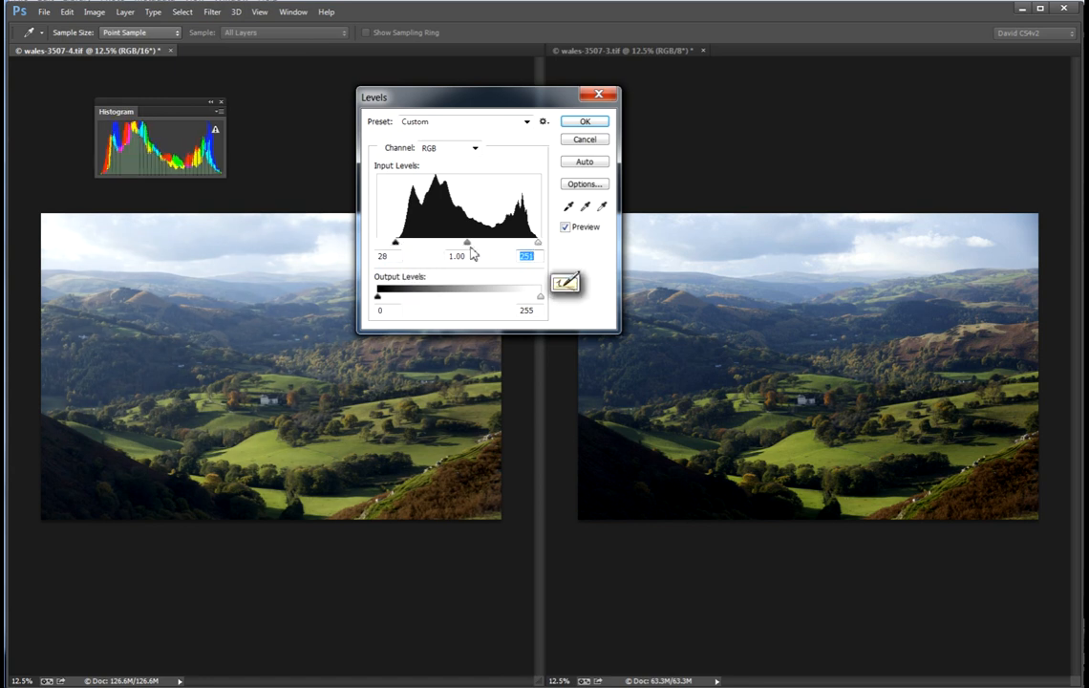
drag(468, 250, 476, 252)
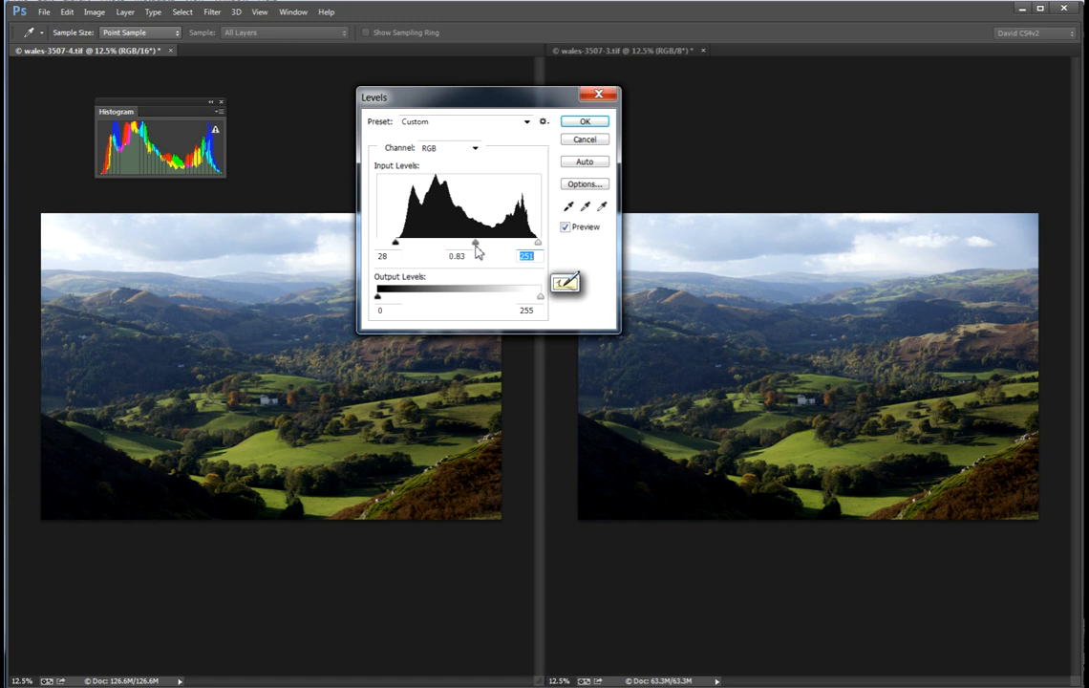
drag(477, 250, 478, 250)
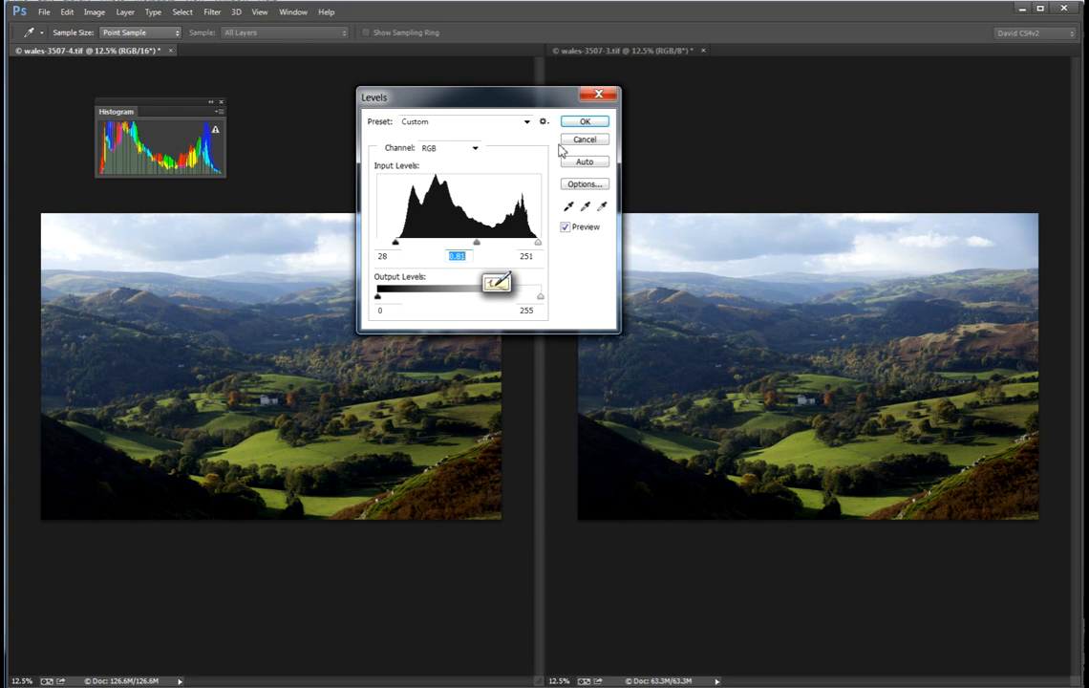
click(585, 122)
key(c)
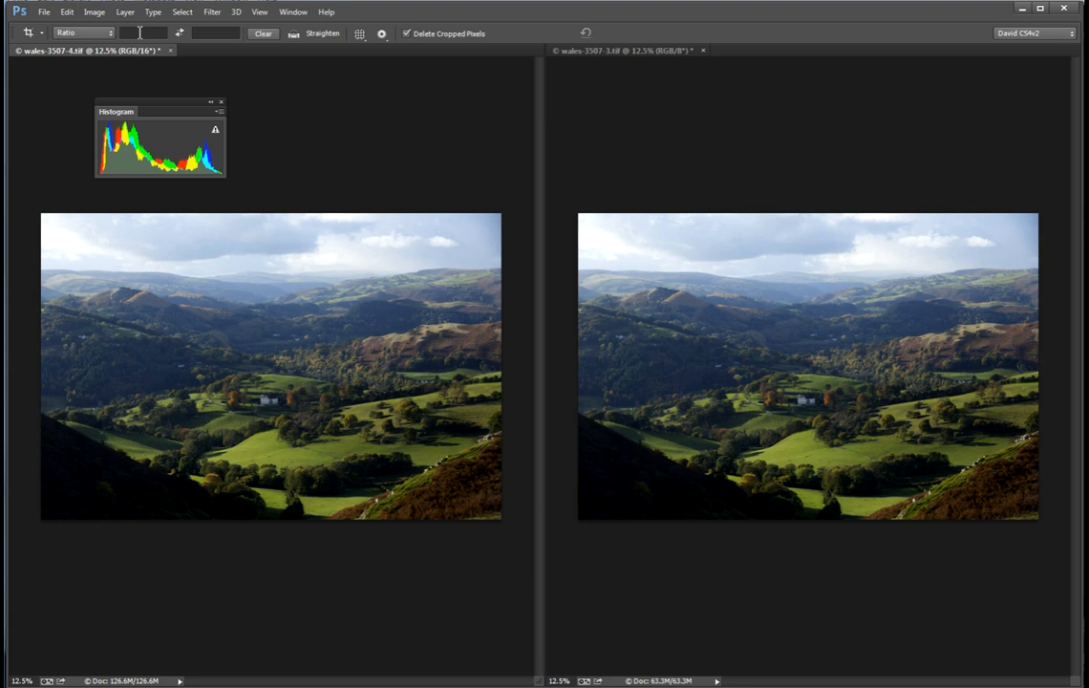
Step: Reopen Levels on the 16-bit wales-3507-4.tif, examine its RGB histogram, and close the dialog without adjusting any levels
click(94, 13)
mouse_move(208, 57)
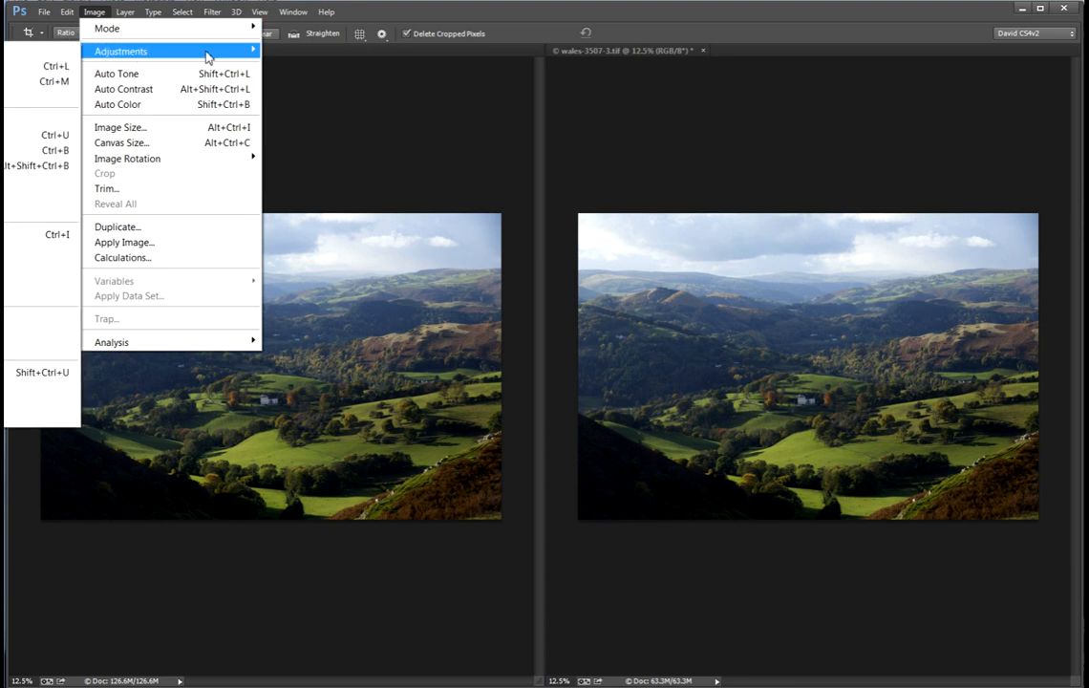
click(43, 66)
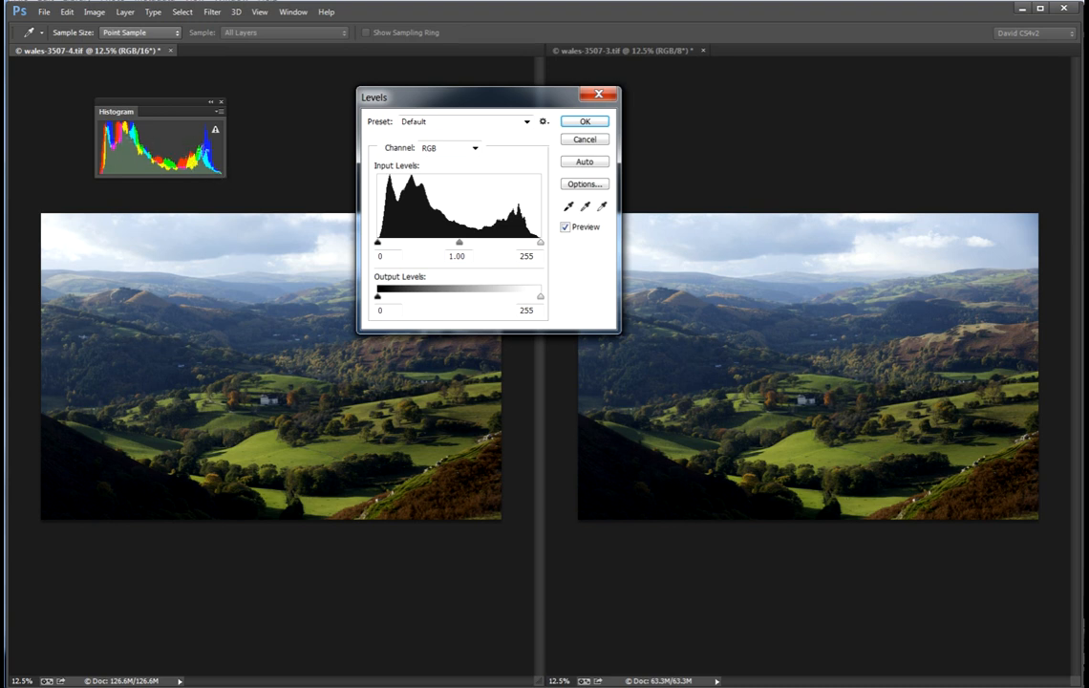
drag(446, 103, 313, 131)
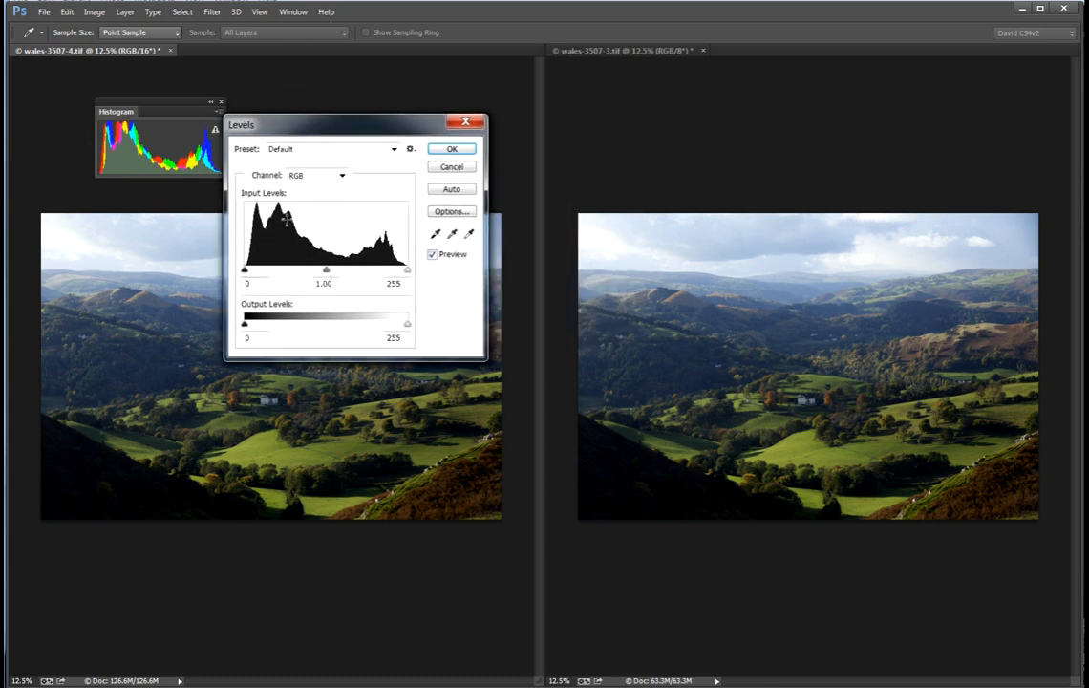
click(341, 176)
click(318, 189)
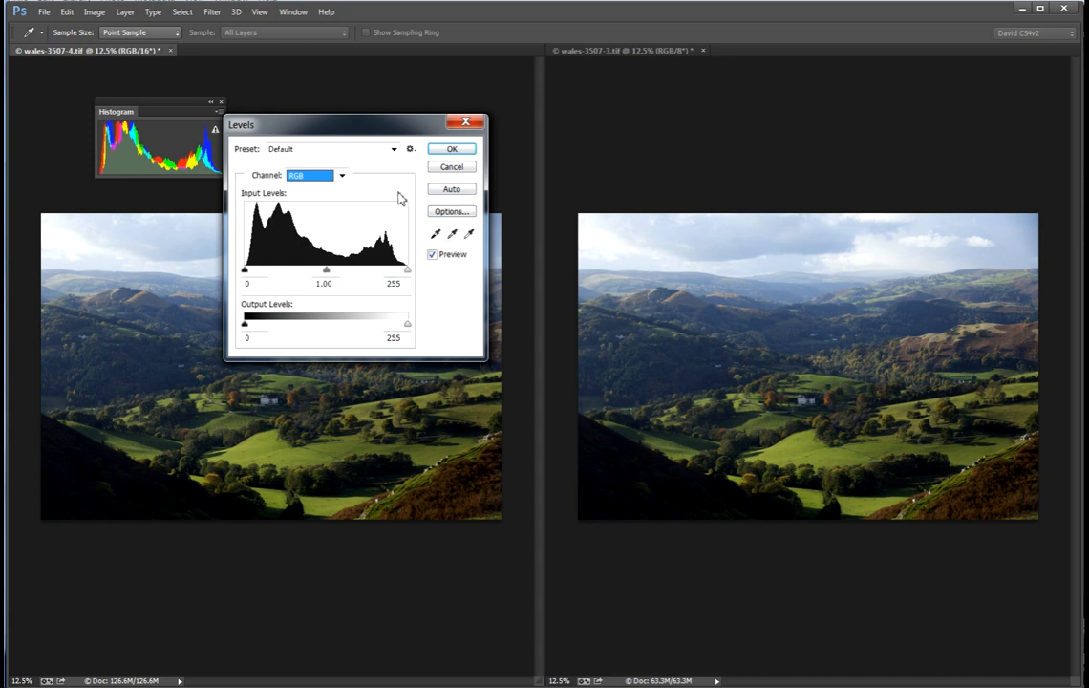
click(452, 149)
key(c)
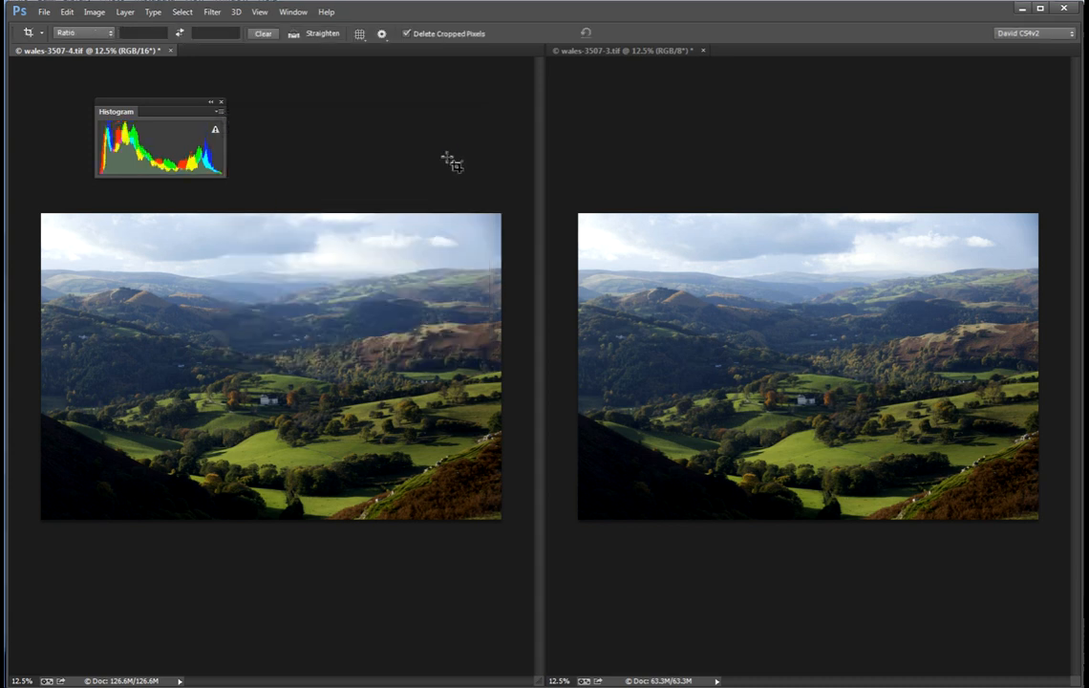
Step: Inspect the RGB histogram of the 8-bit wales-3507-3.tif in Levels beside the photos, leaving the levels at their defaults
click(640, 52)
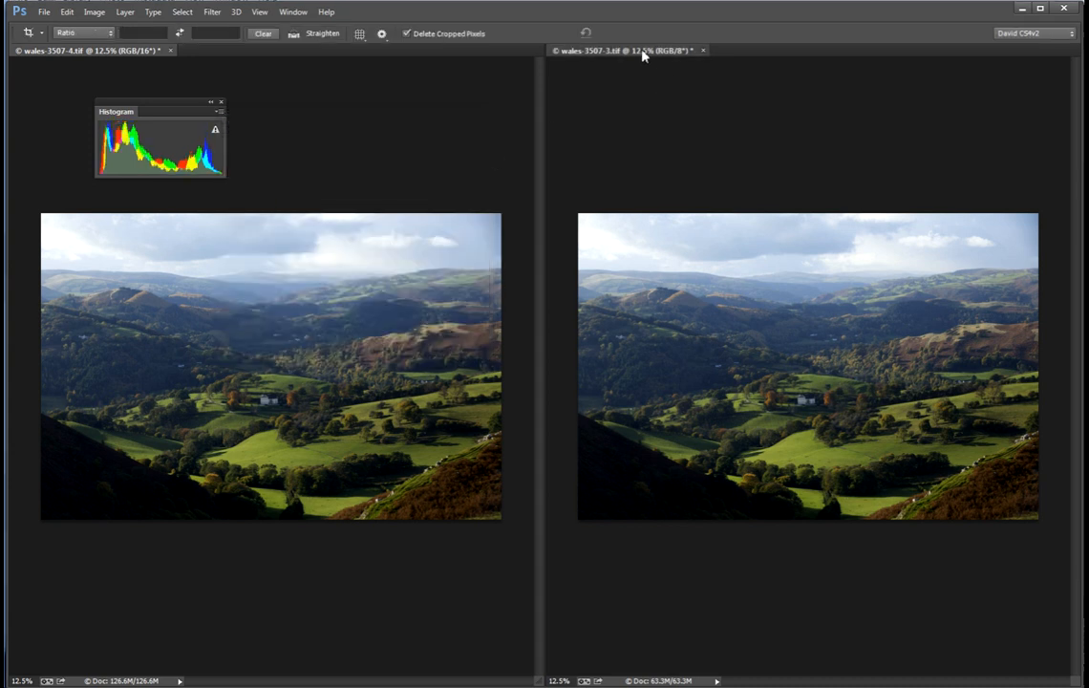
click(95, 13)
mouse_move(107, 51)
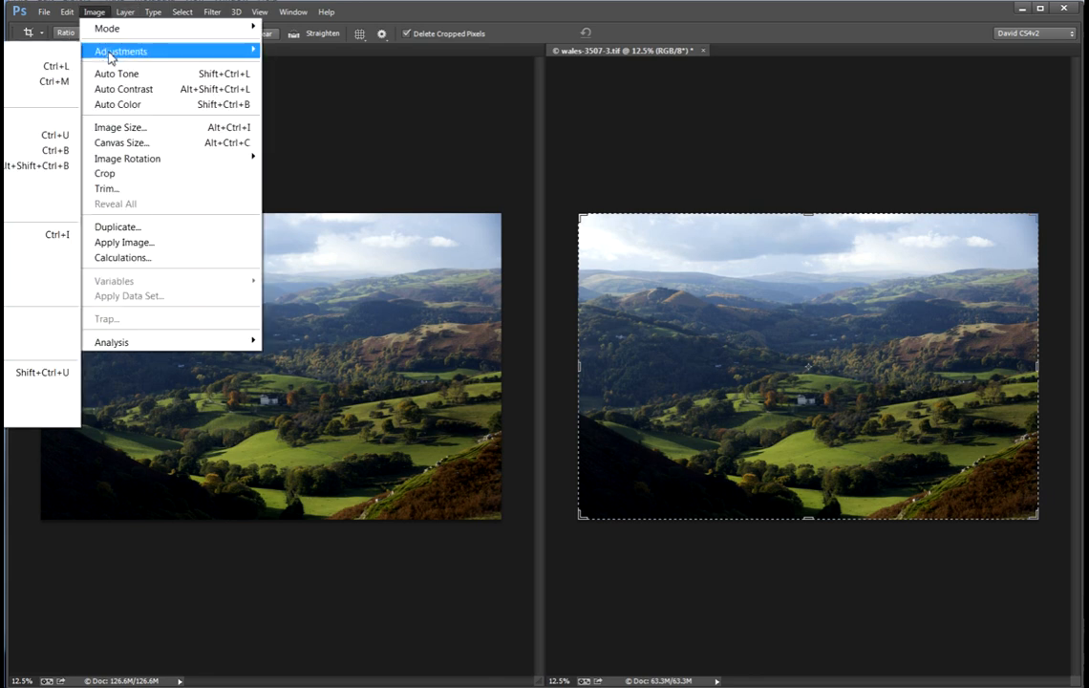
click(43, 66)
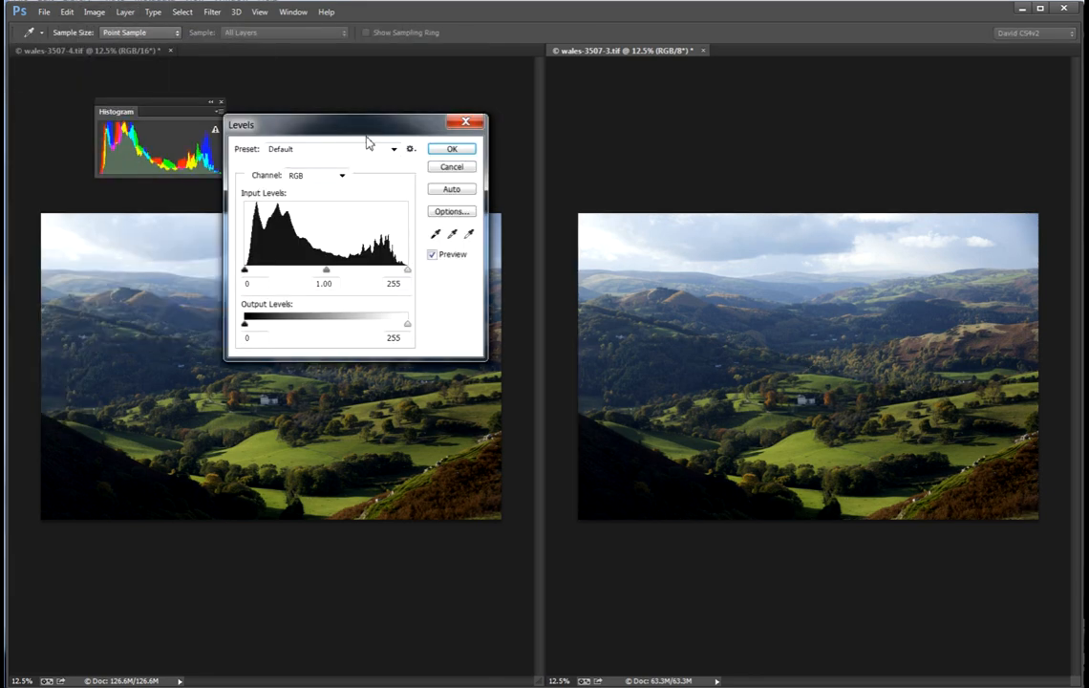
drag(366, 130, 774, 138)
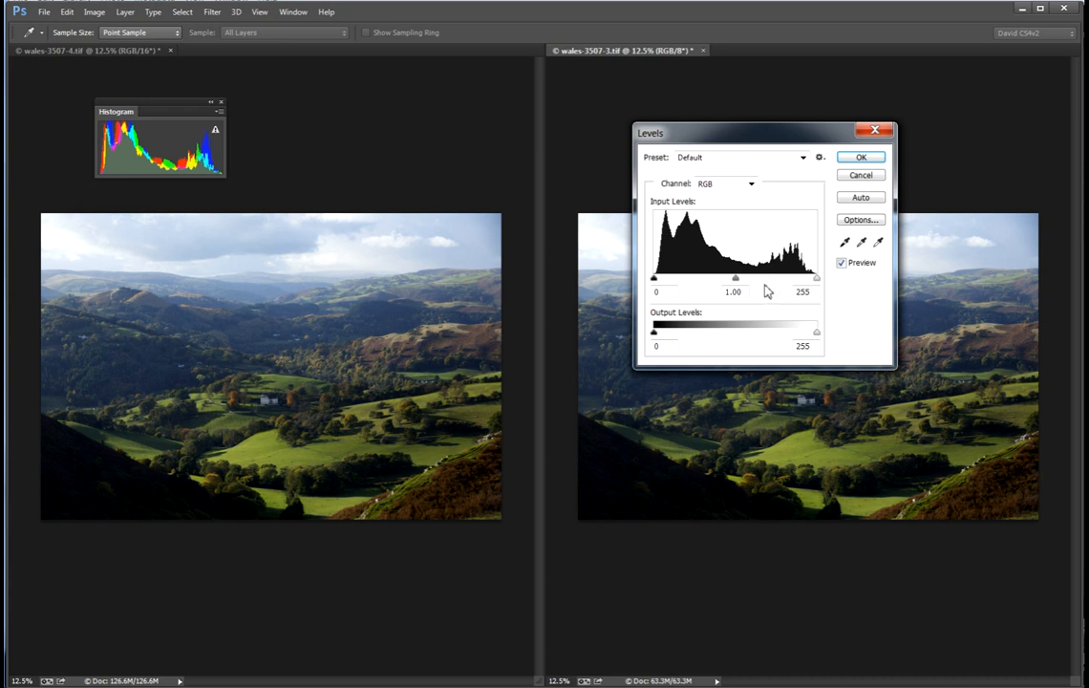
click(859, 160)
key(c)
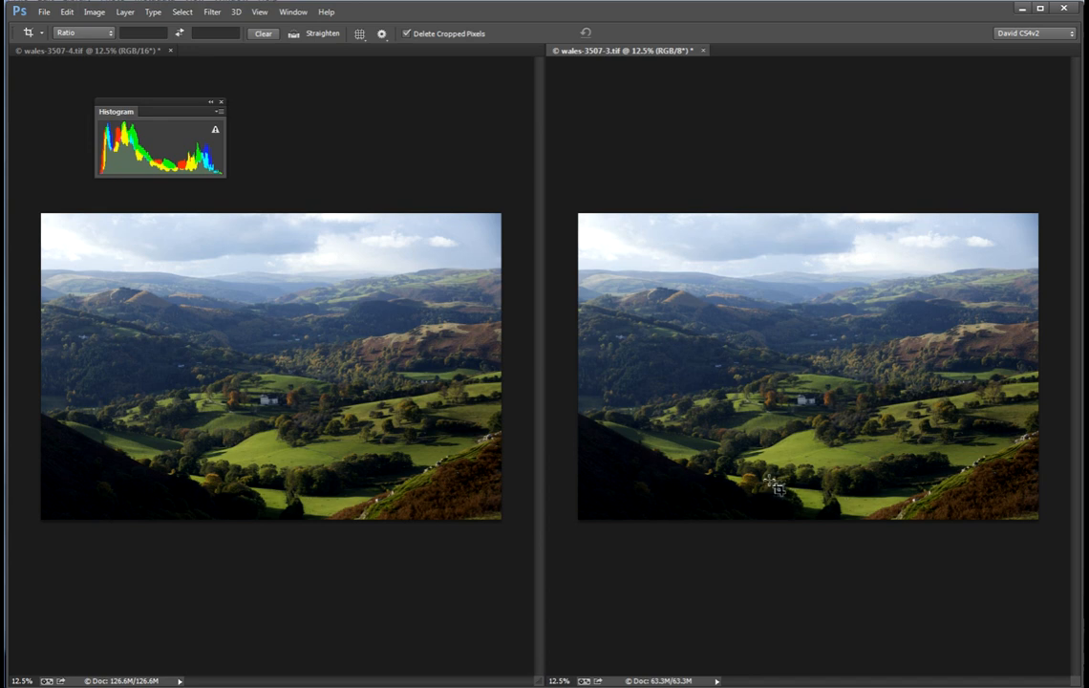